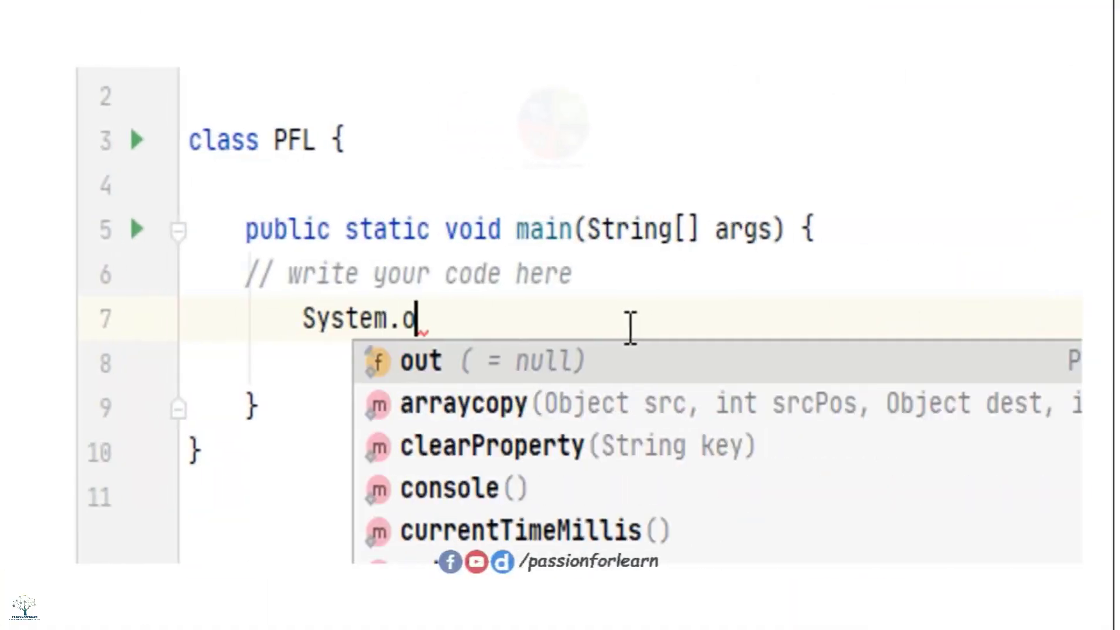
- Finish the println statement printing "Passion for Learn" and start a new line below it
type("assion for Learn\");")
left_click(924, 330)
key("Return")
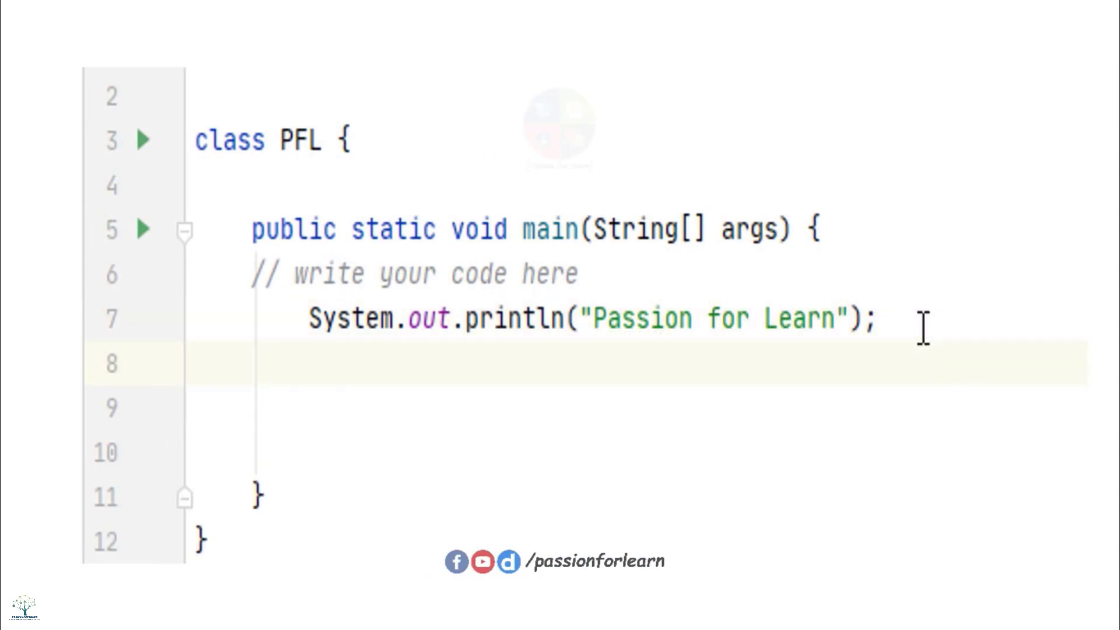
type("//Letstart...")
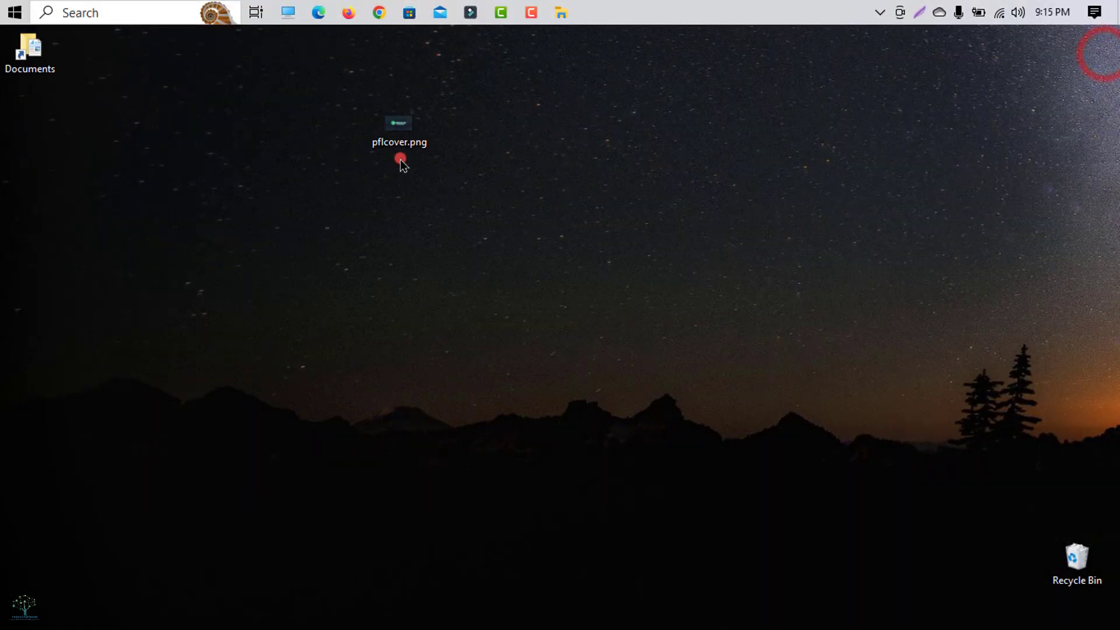
double_click(395, 135)
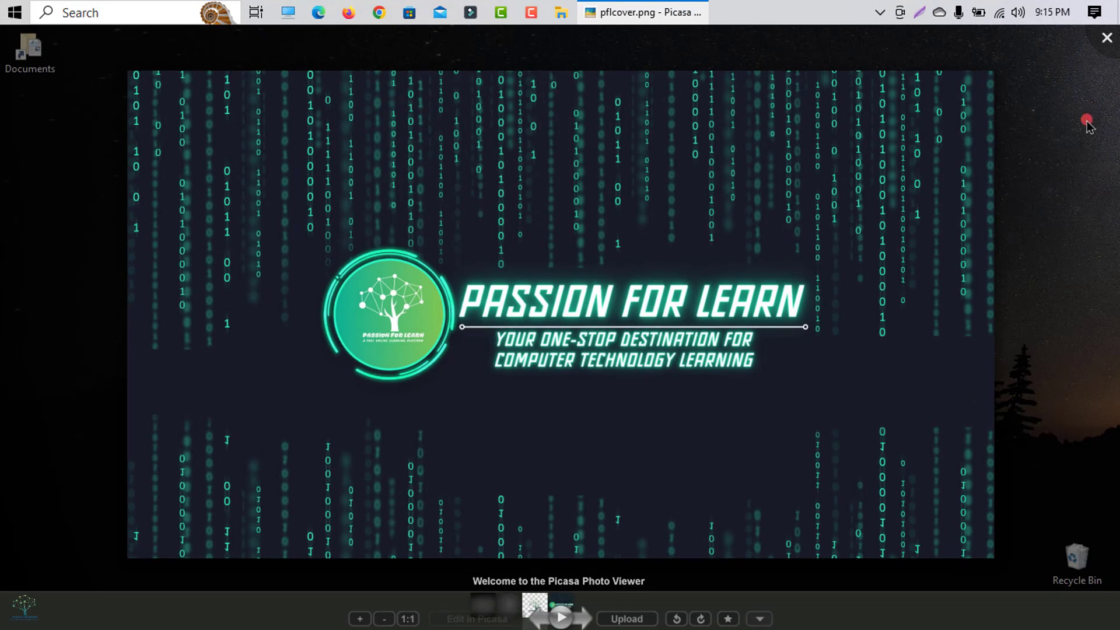
left_click(1107, 38)
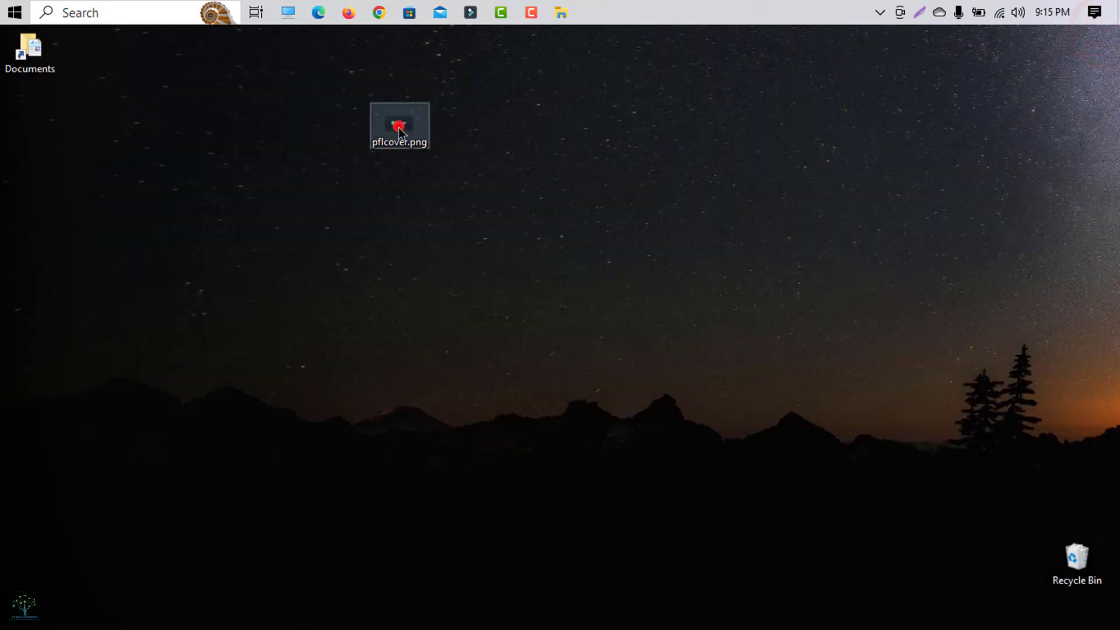
left_click(399, 129)
right_click(403, 133)
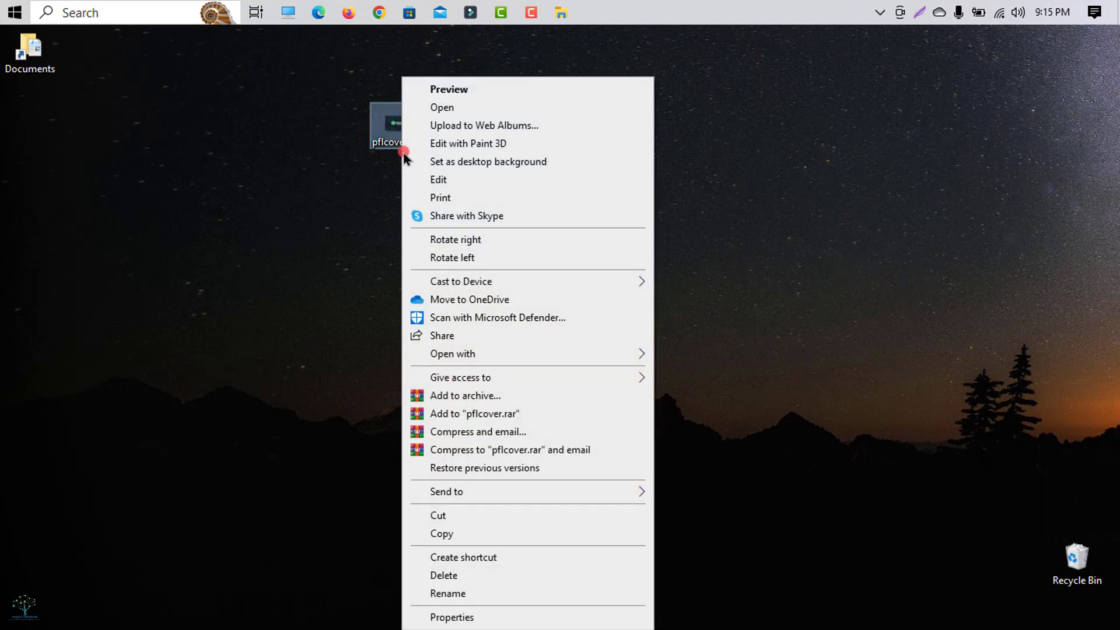
left_click(500, 614)
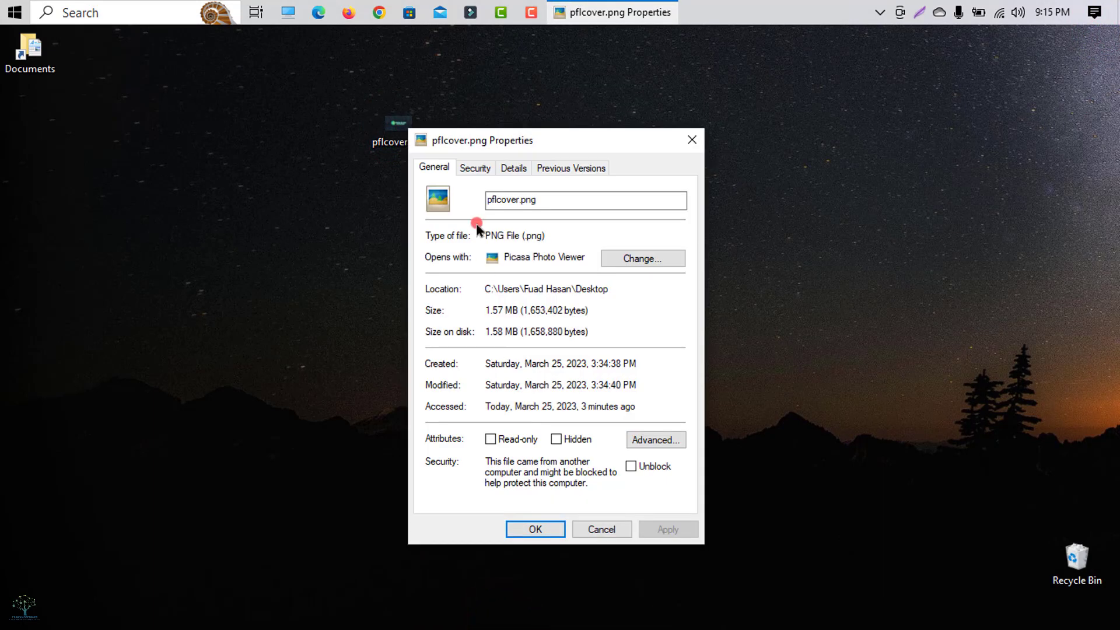
left_click(498, 169)
left_click(458, 266)
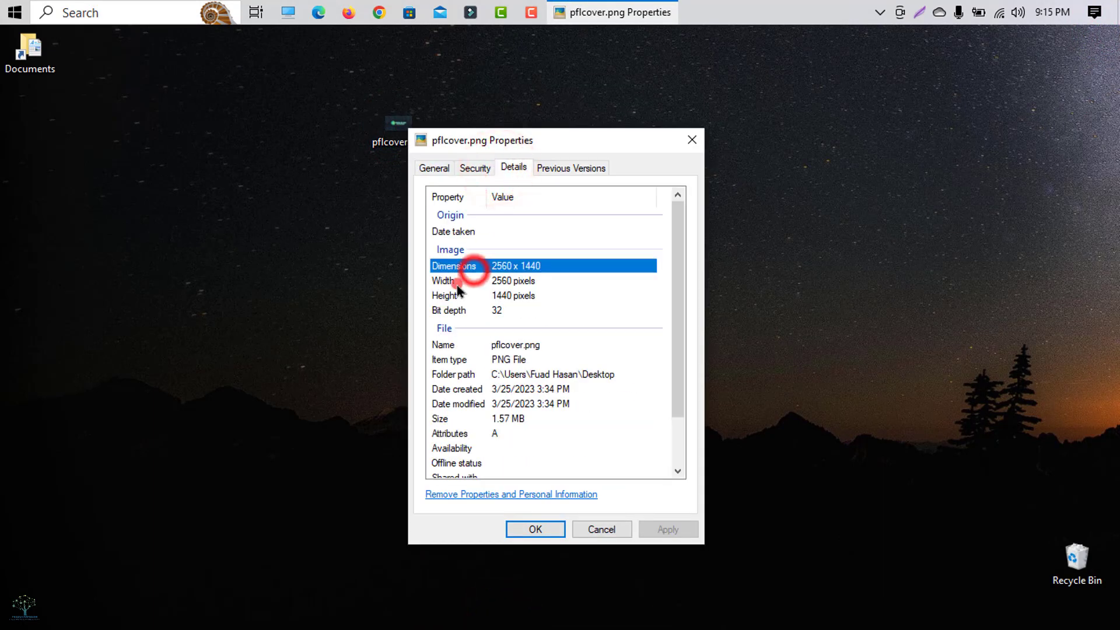
left_click(455, 282)
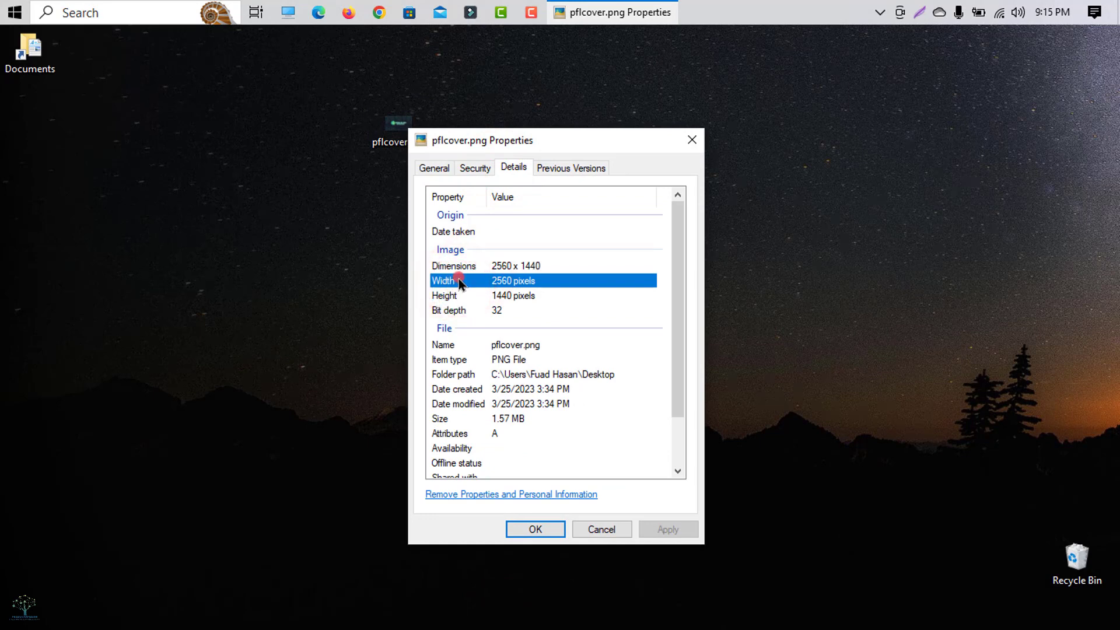
left_click(510, 296)
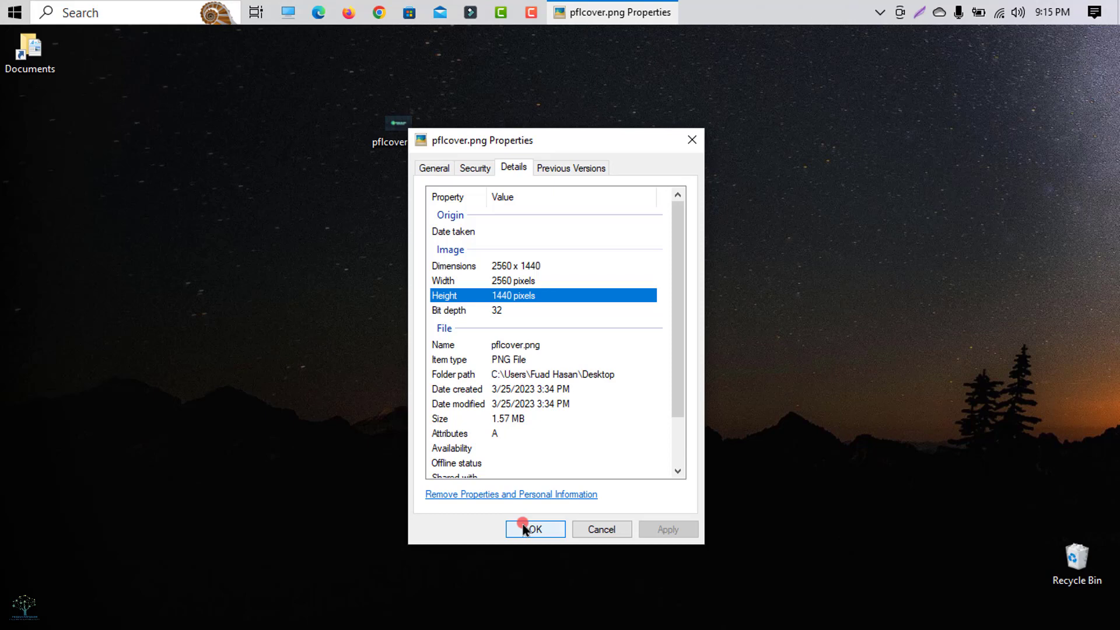
left_click(542, 527)
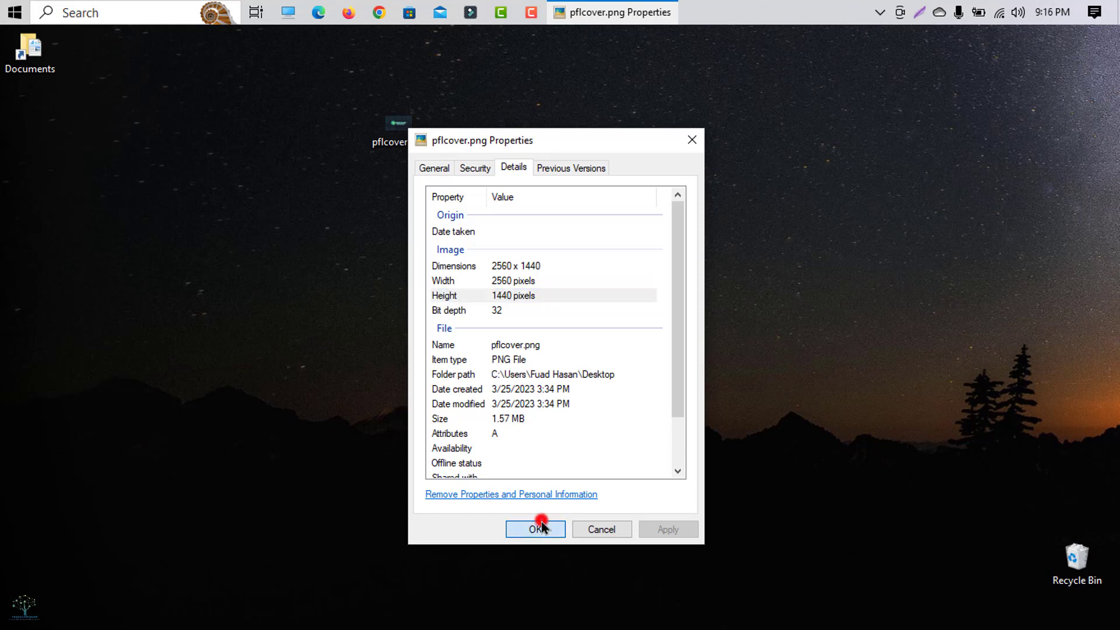
- Search Google for 'image resizer' in Chrome and scroll through the results
left_click(373, 11)
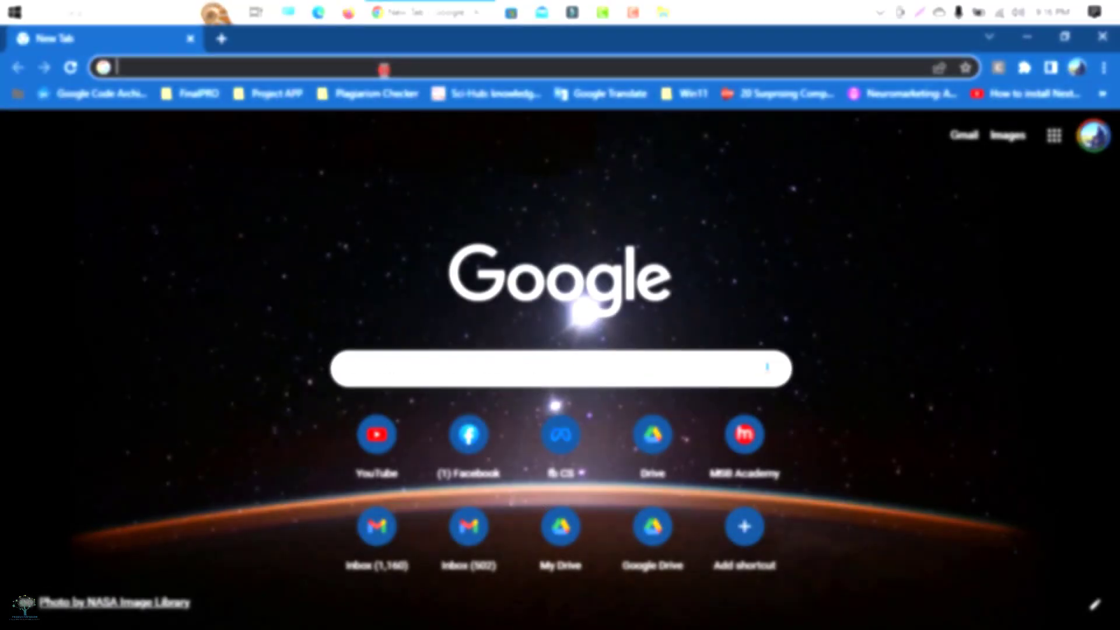
type("image ")
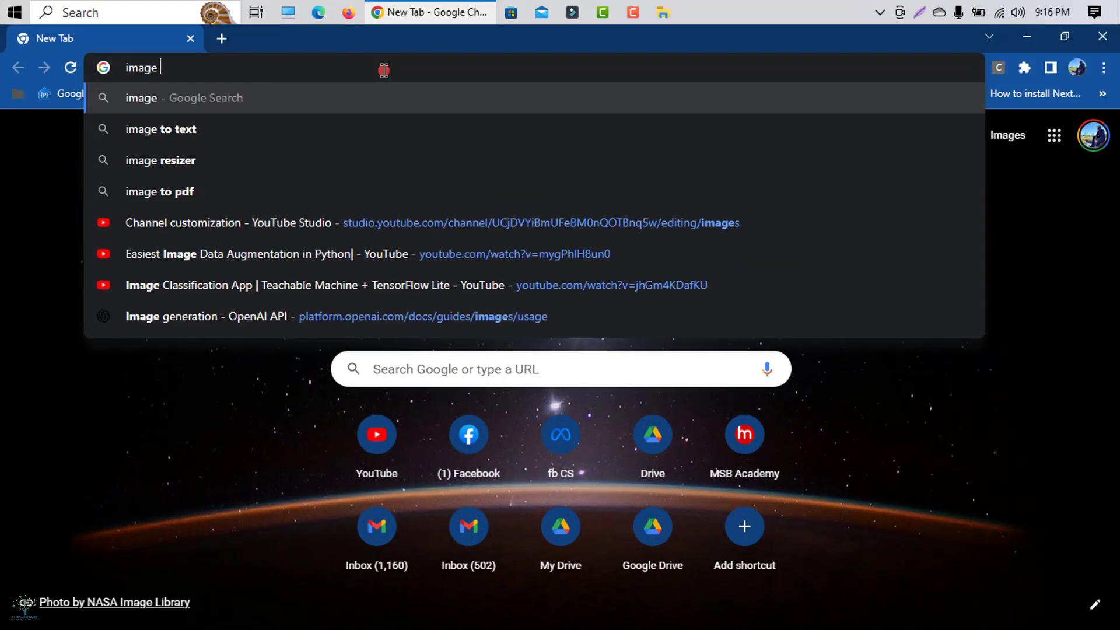
type("resizer")
key("Return")
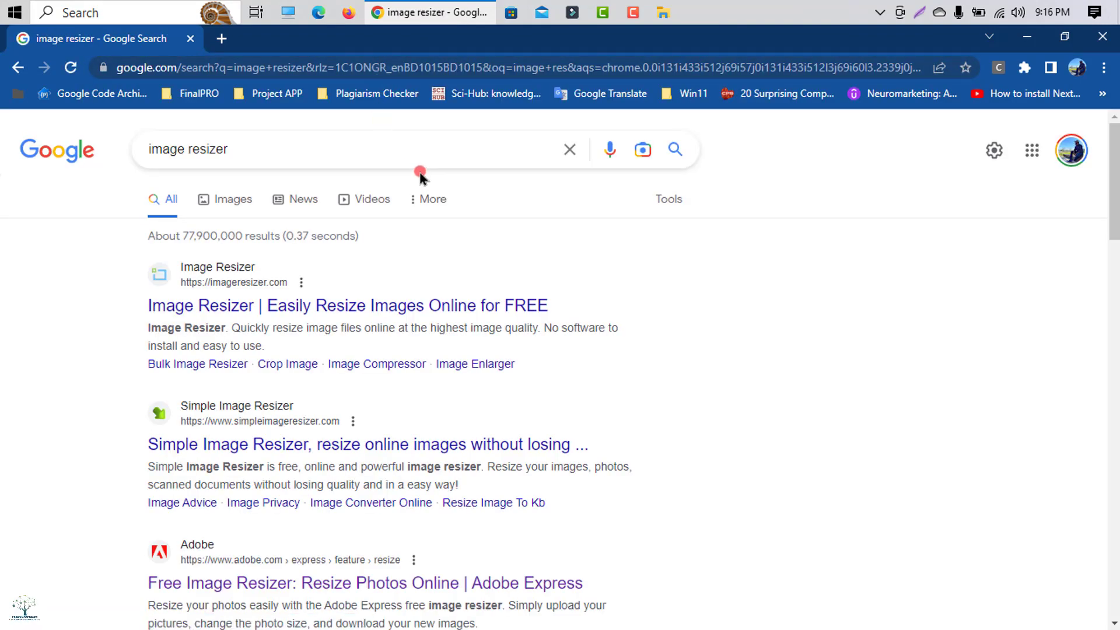
scroll(425, 201, "down", 2)
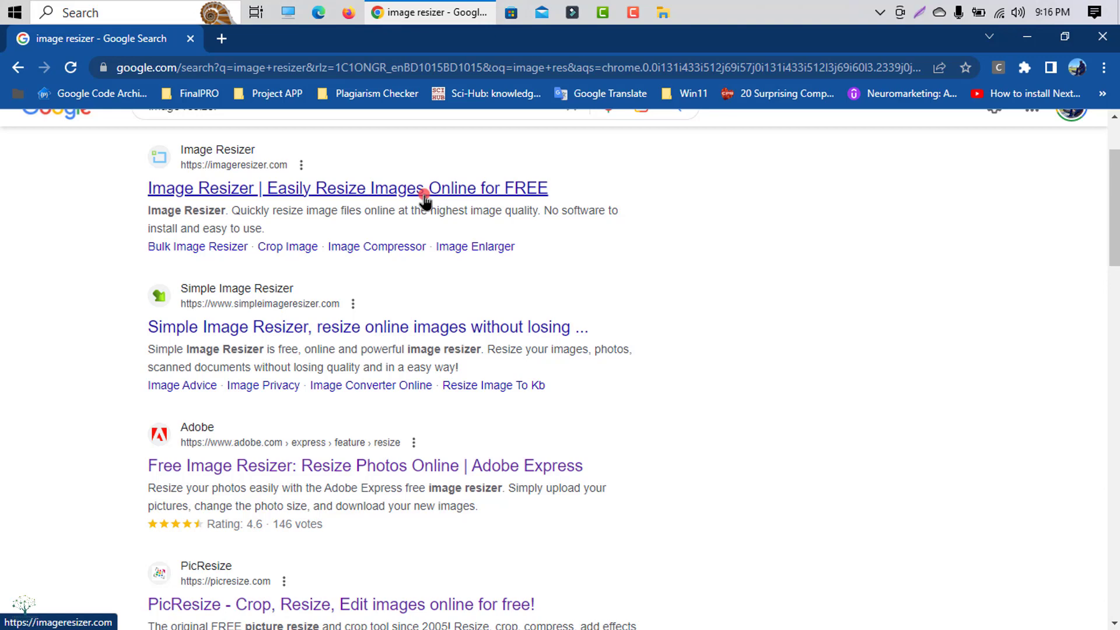
scroll(596, 286, "up", 2)
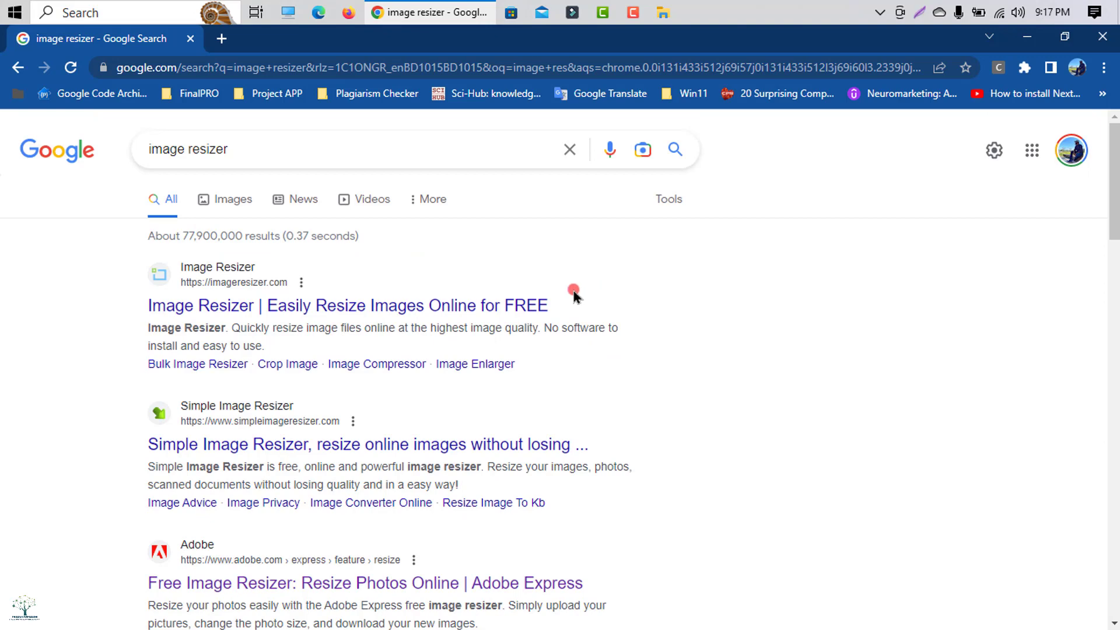
- Open imageresizer.com in a new tab and upload pflcover.png from the Desktop
left_click(273, 306, "ctrl")
left_click(290, 38)
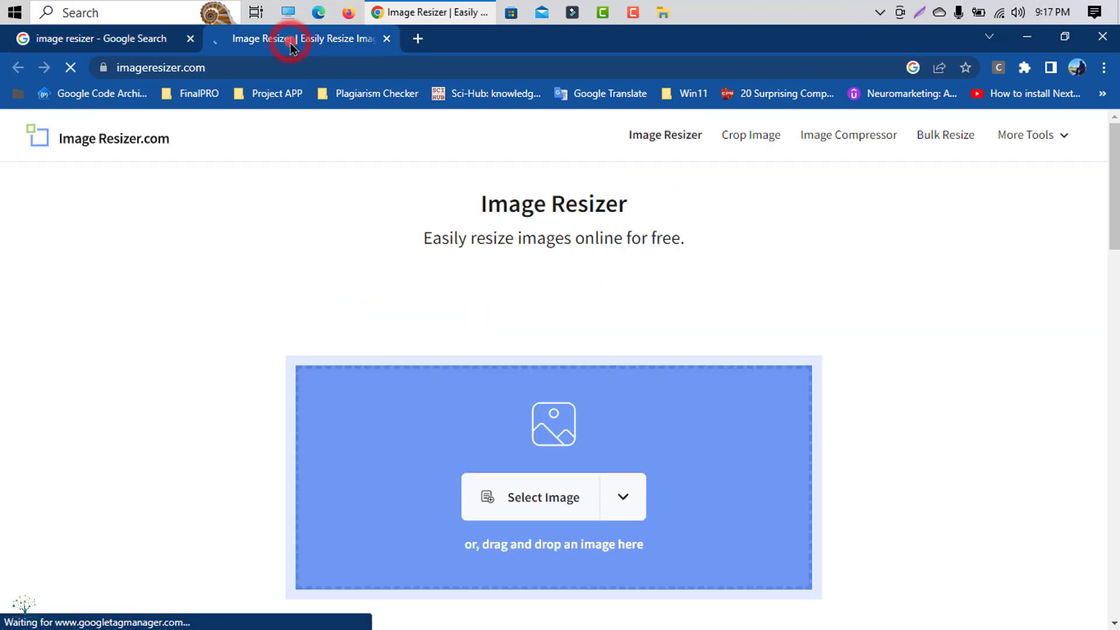
scroll(491, 382, "down", 3)
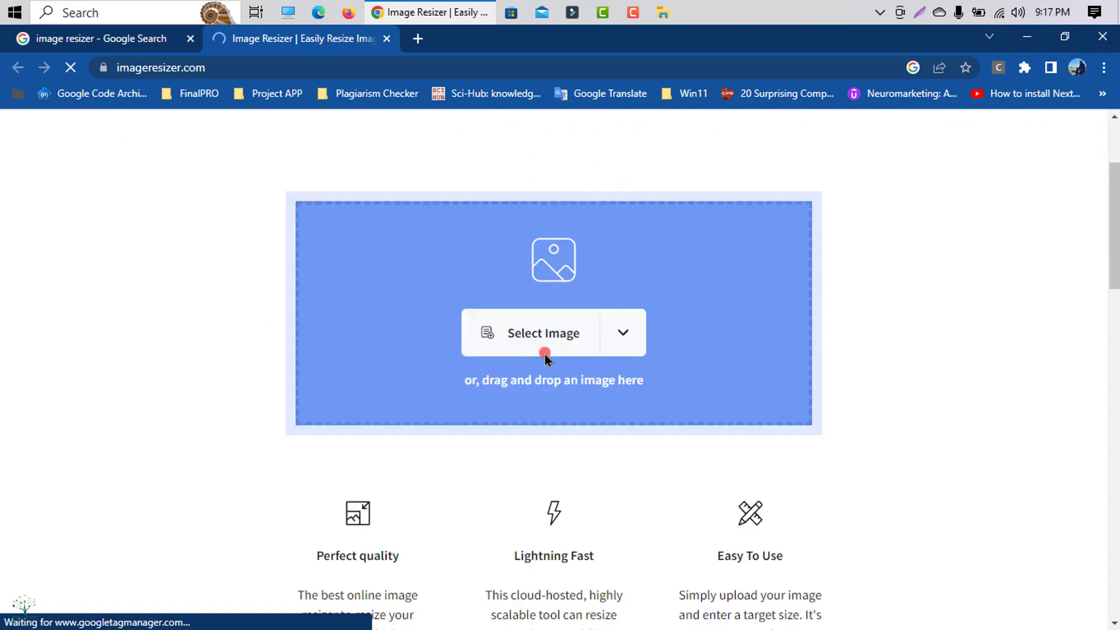
left_click(539, 334)
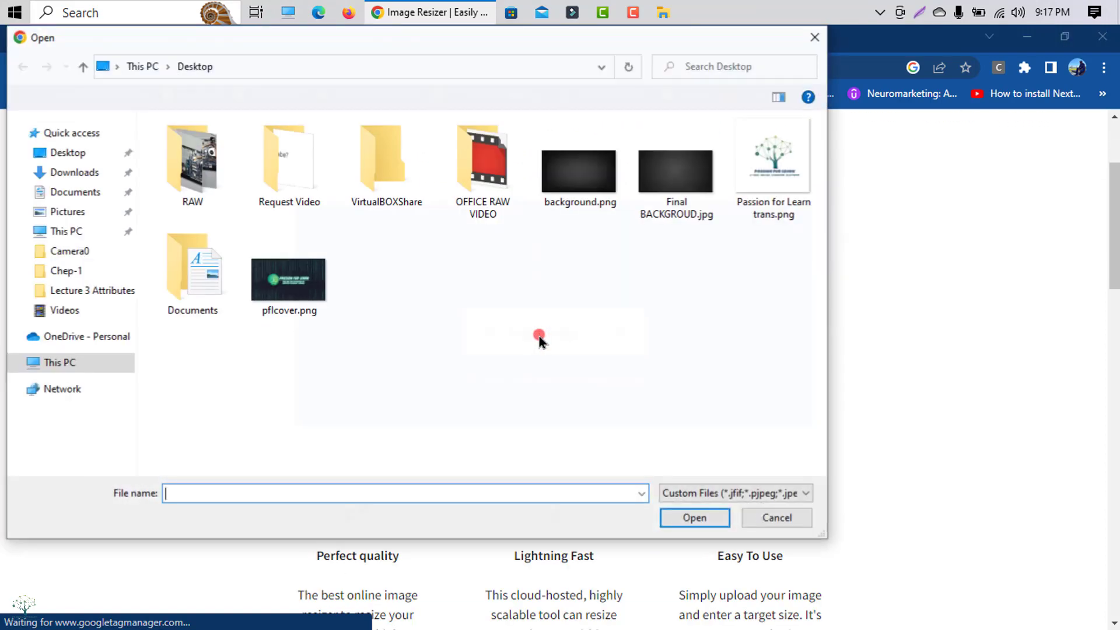
left_click(288, 279)
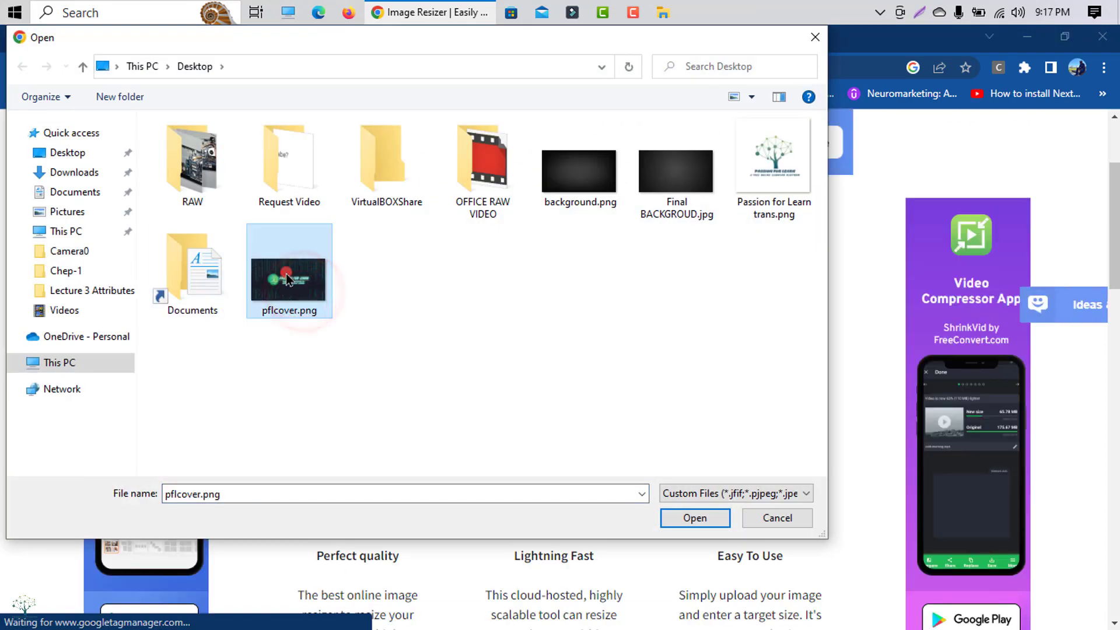
left_click(704, 520)
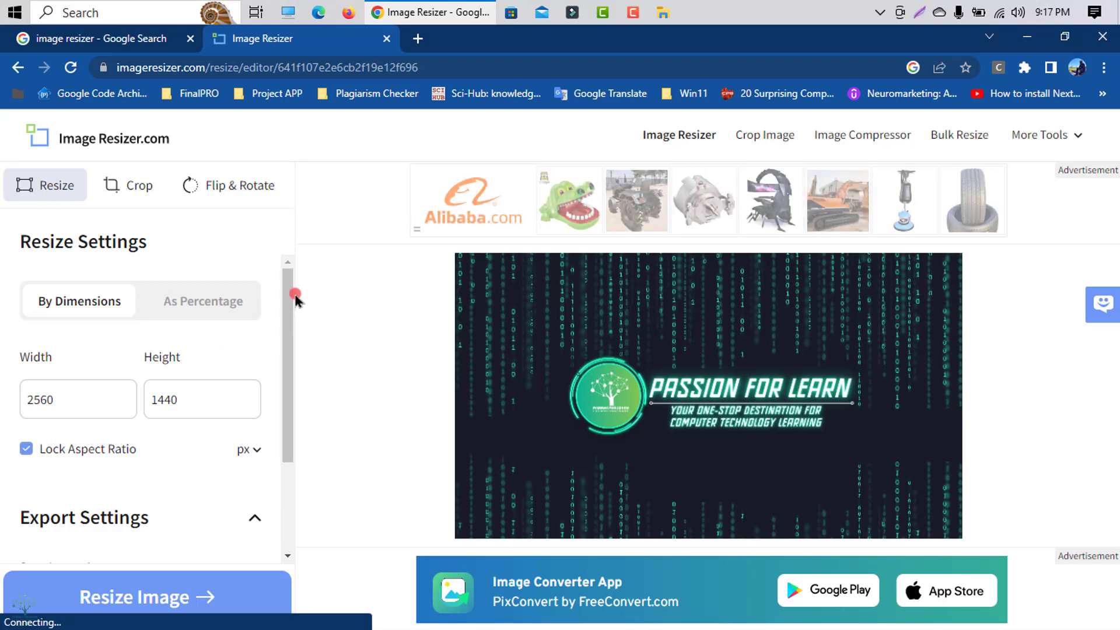
- Enter 50 as the width so the locked aspect ratio gives 50 × 28 px
left_click_drag(293, 281, 292, 306)
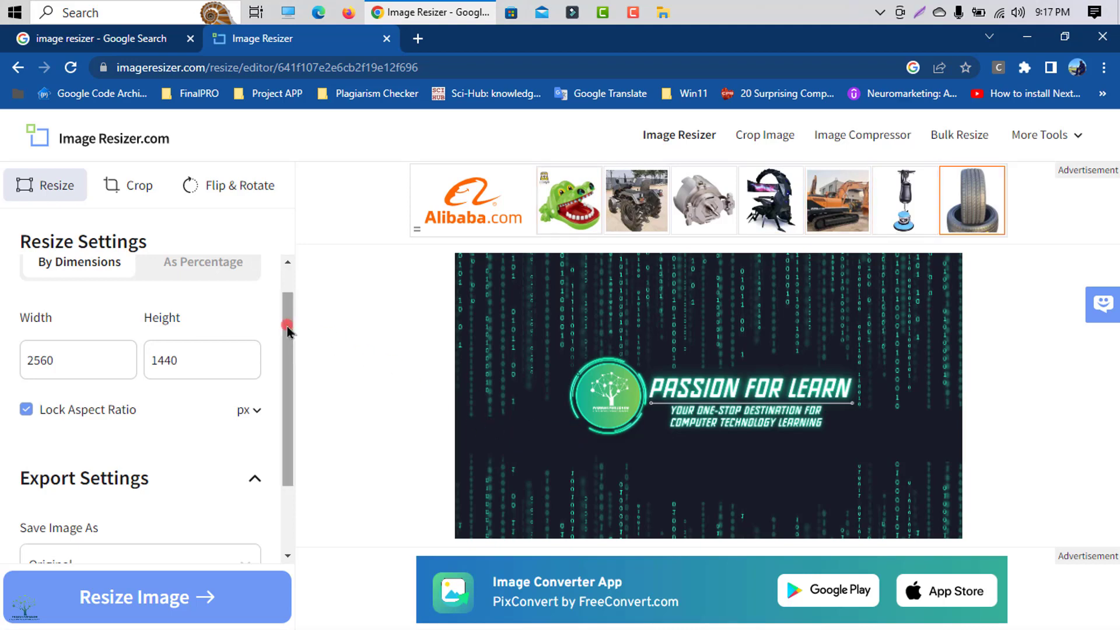
double_click(107, 364)
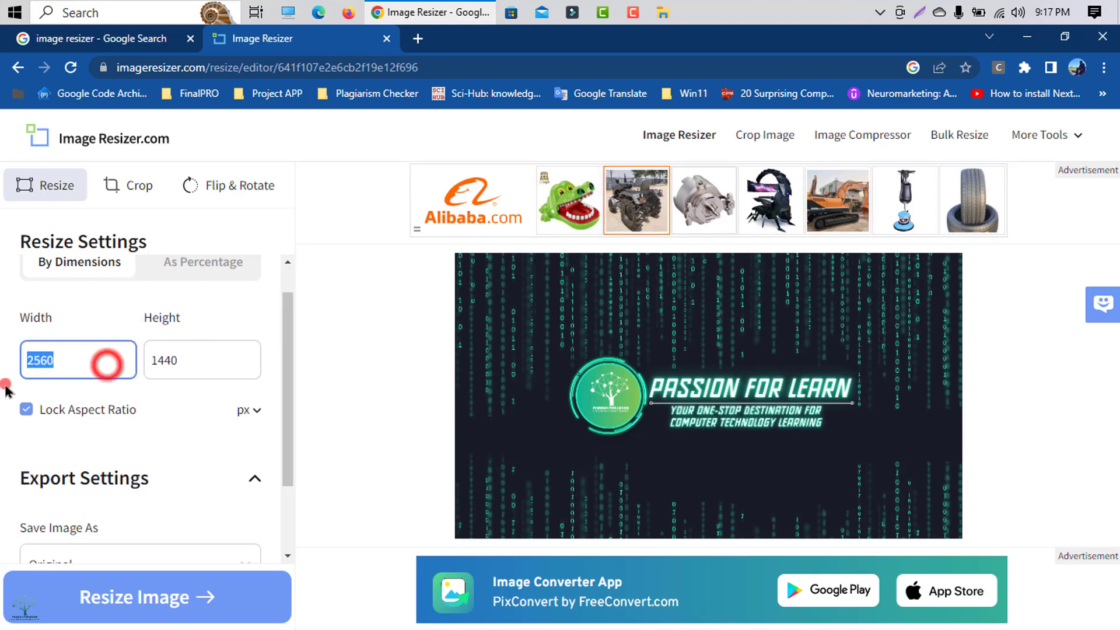
type("50")
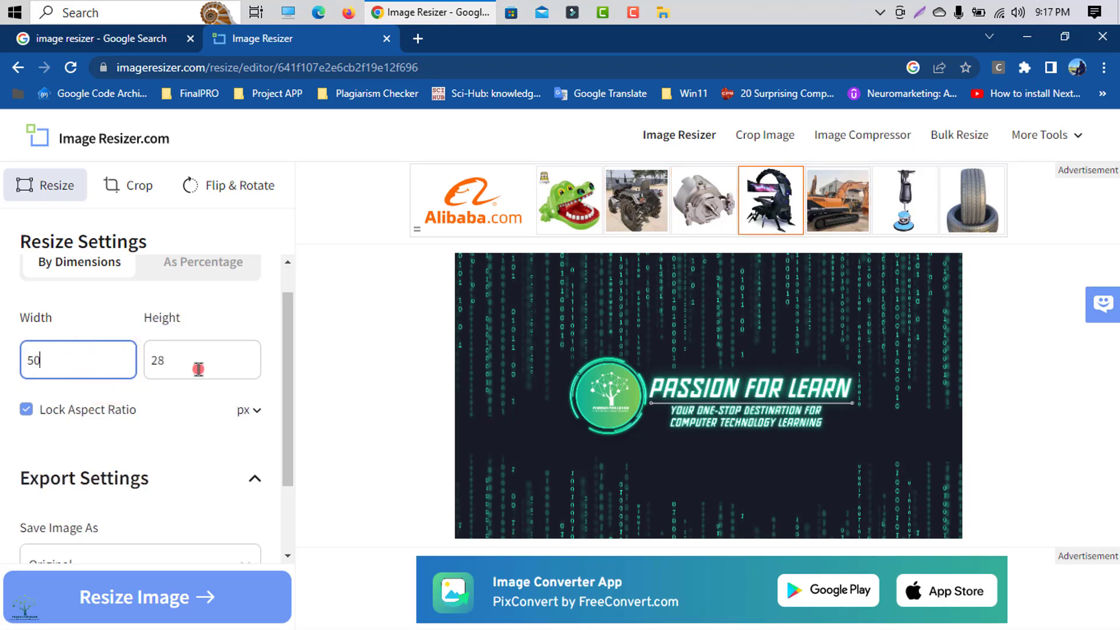
double_click(199, 369)
type("50")
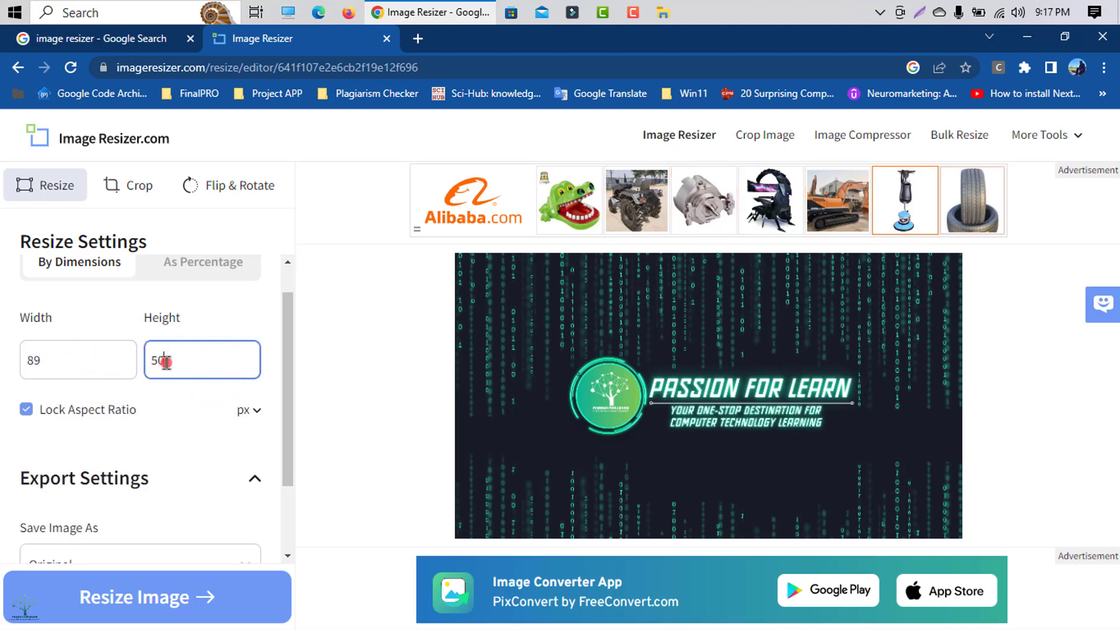
double_click(108, 358)
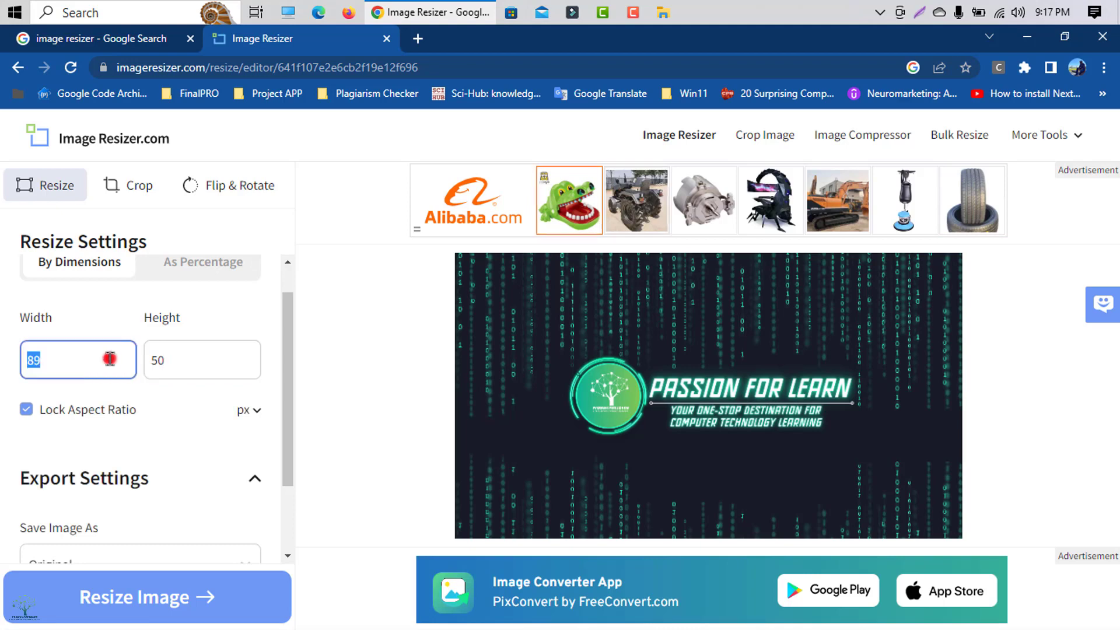
type("50")
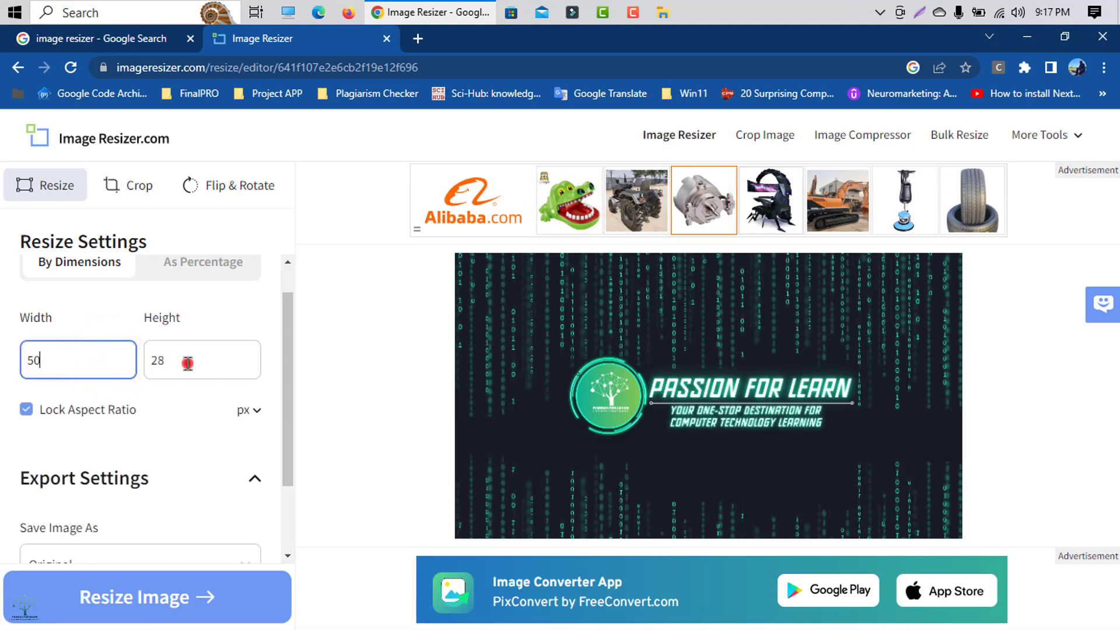
double_click(186, 360)
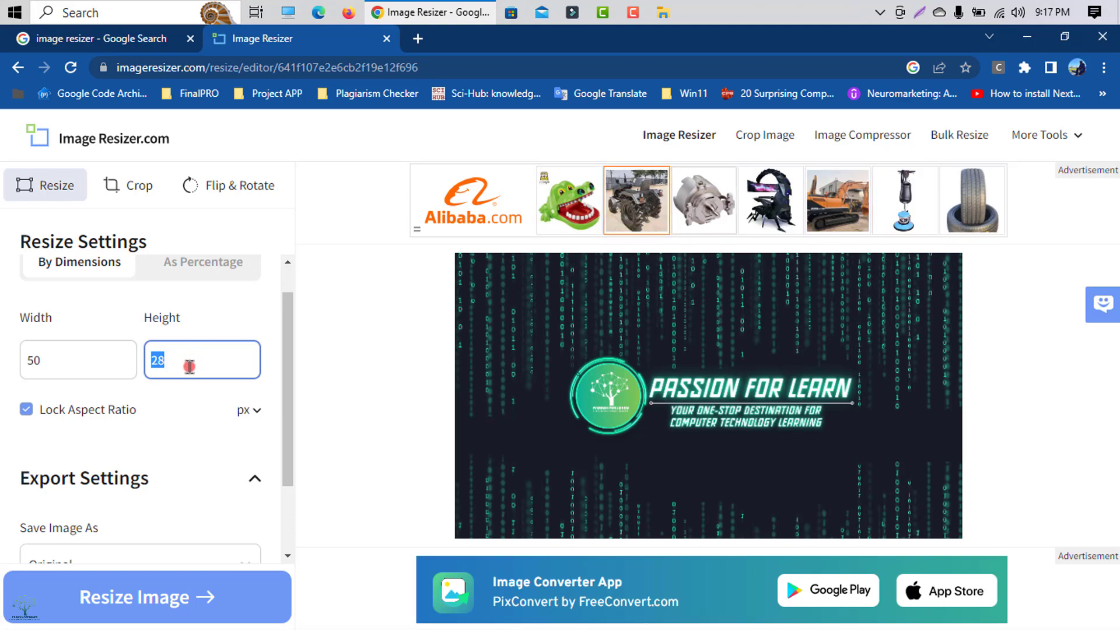
left_click(53, 413)
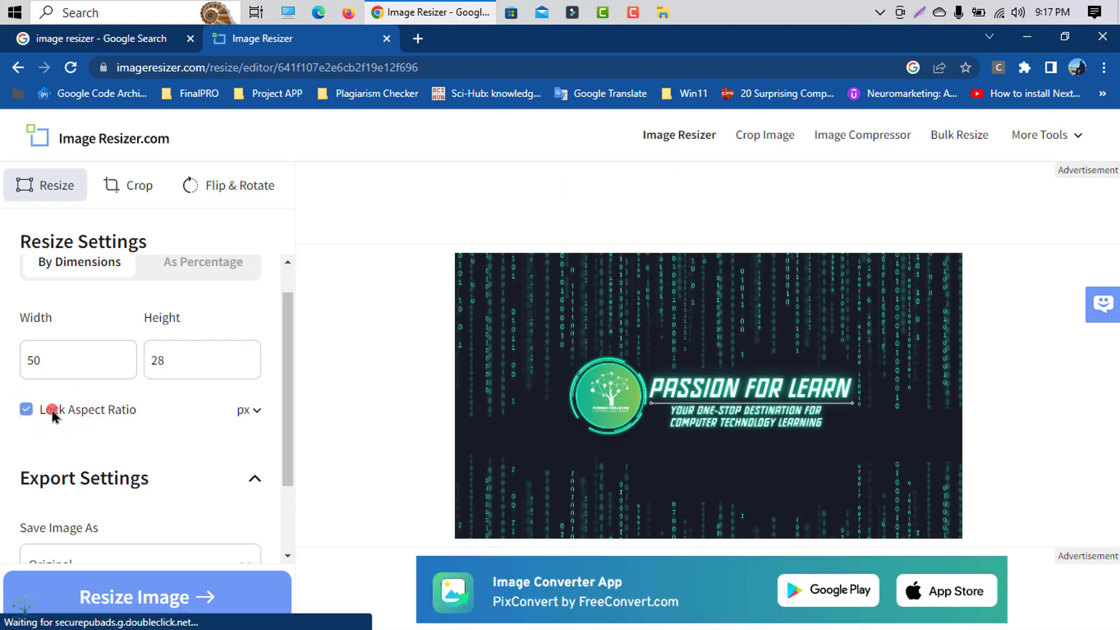
- Unlock the aspect ratio and set both width and height to 50 px
left_click(51, 411)
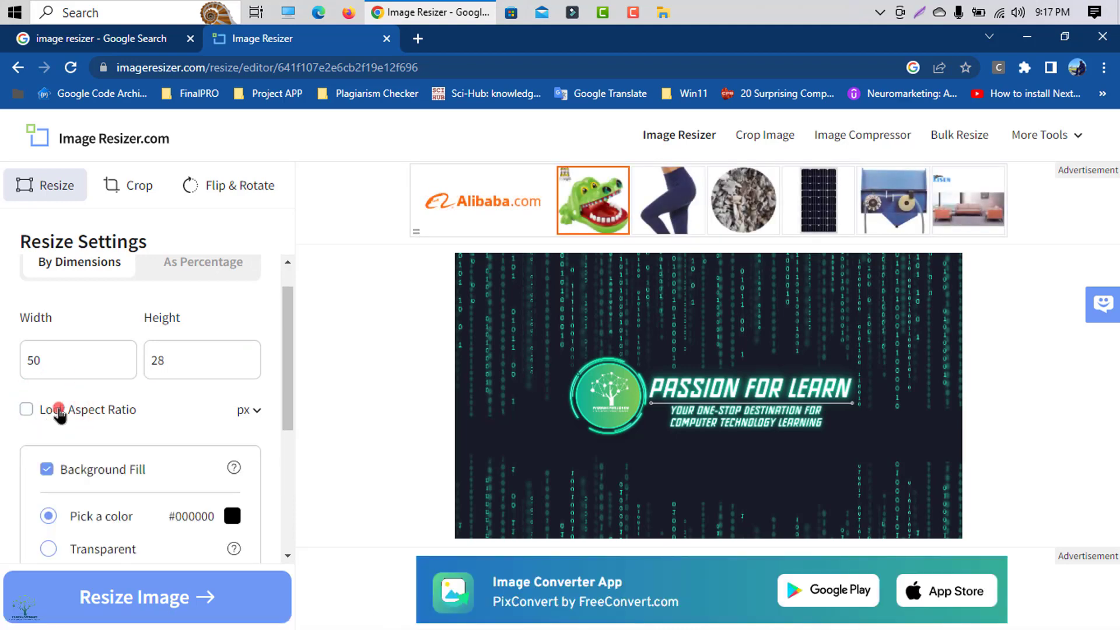
left_click(100, 365)
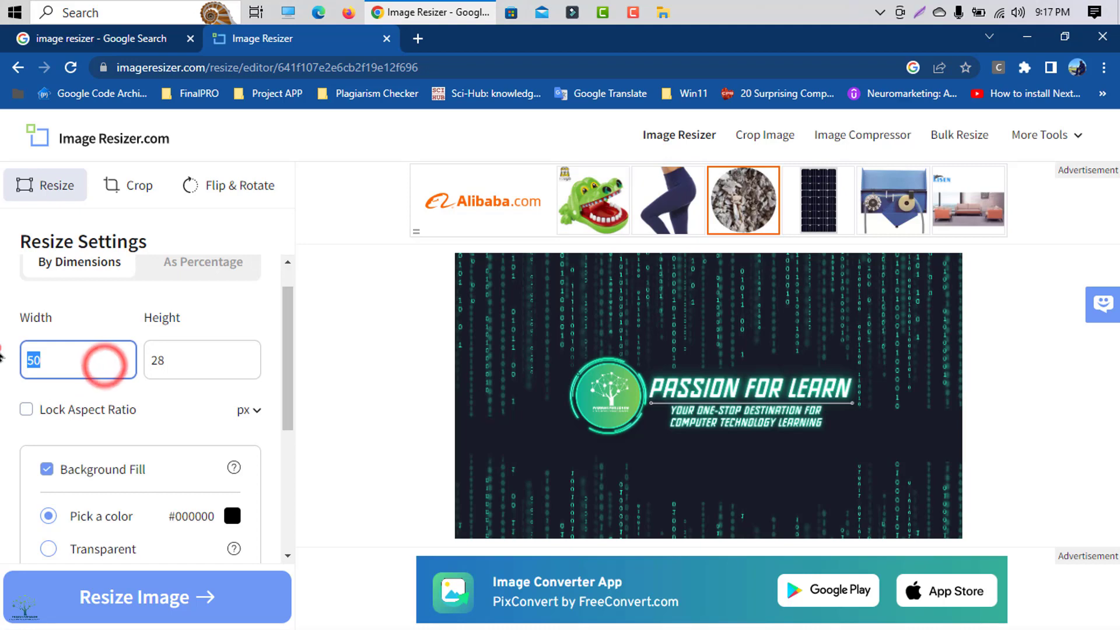
key("End")
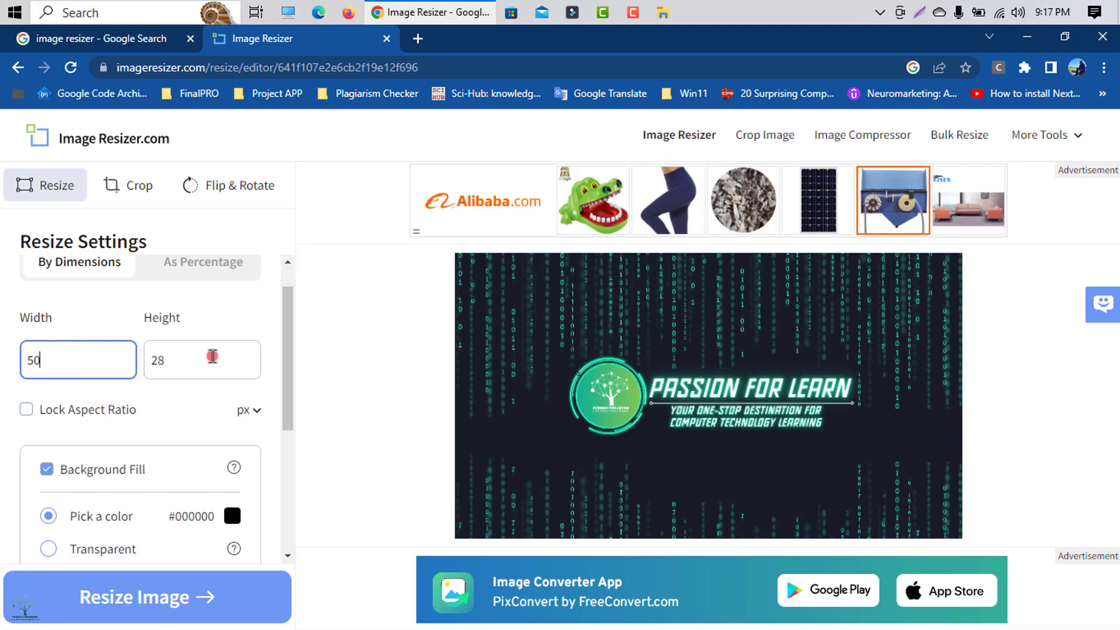
double_click(243, 357)
key("ctrl+x")
double_click(92, 374)
key("ctrl+v")
type("2")
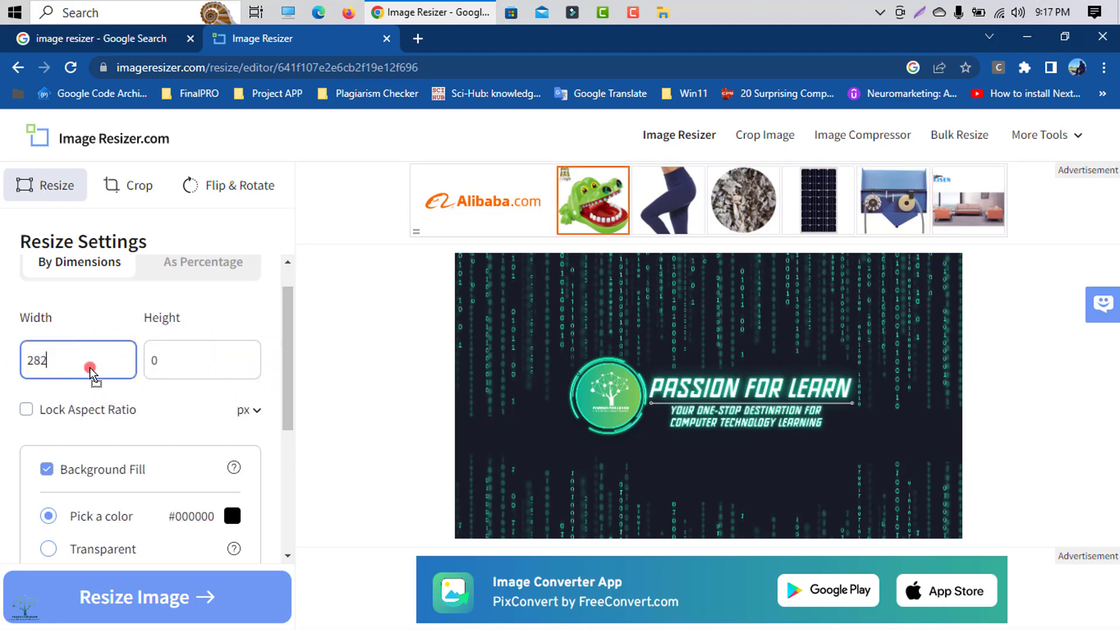
key("BackSpace")
key("BackSpace")
type("50")
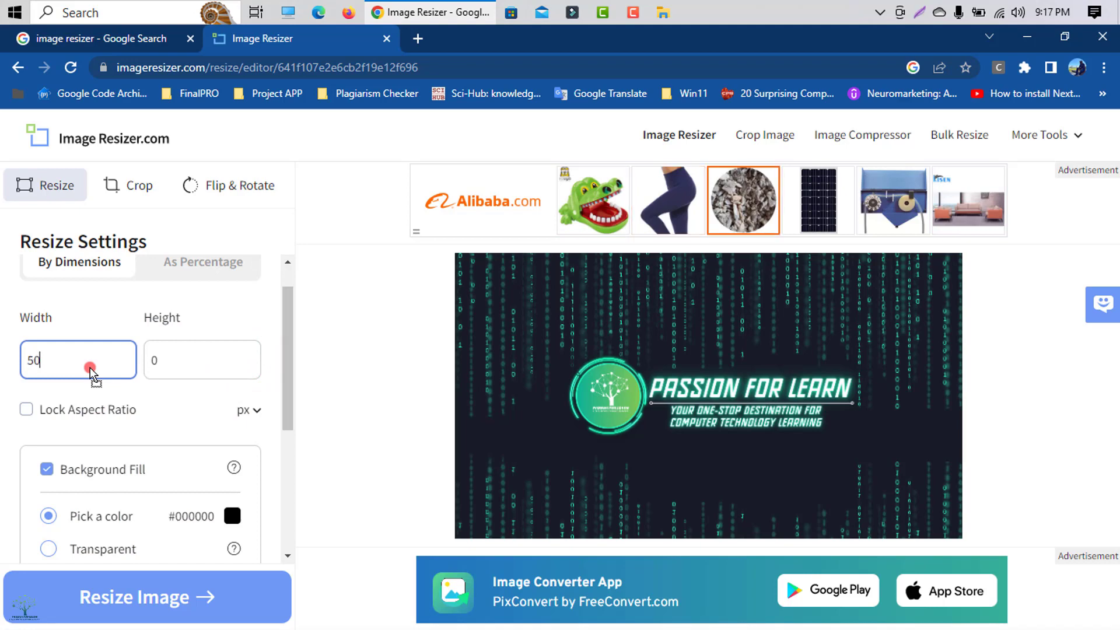
double_click(147, 360)
type("50")
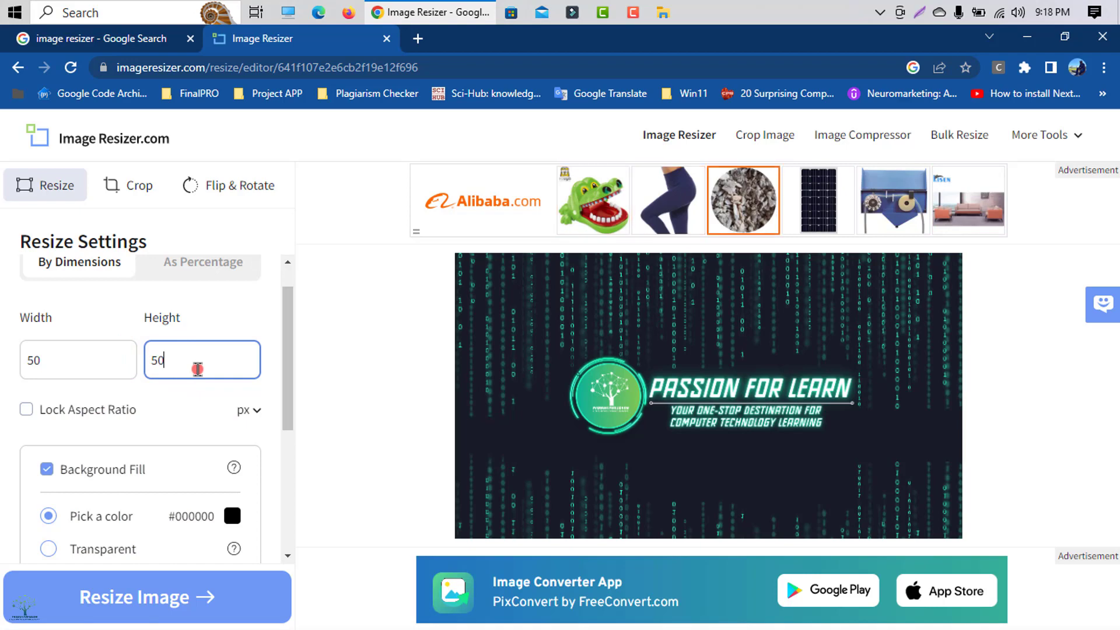
left_click(350, 352)
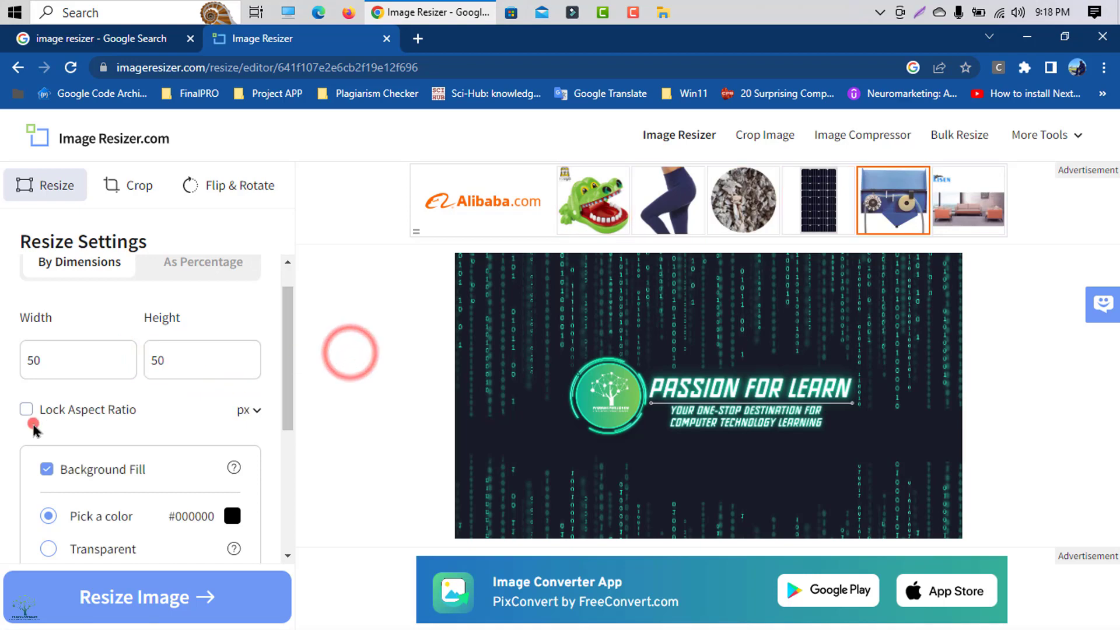
- Keep pixels as the unit and resize the banner to 50 × 50
scroll(213, 362, "down", 2)
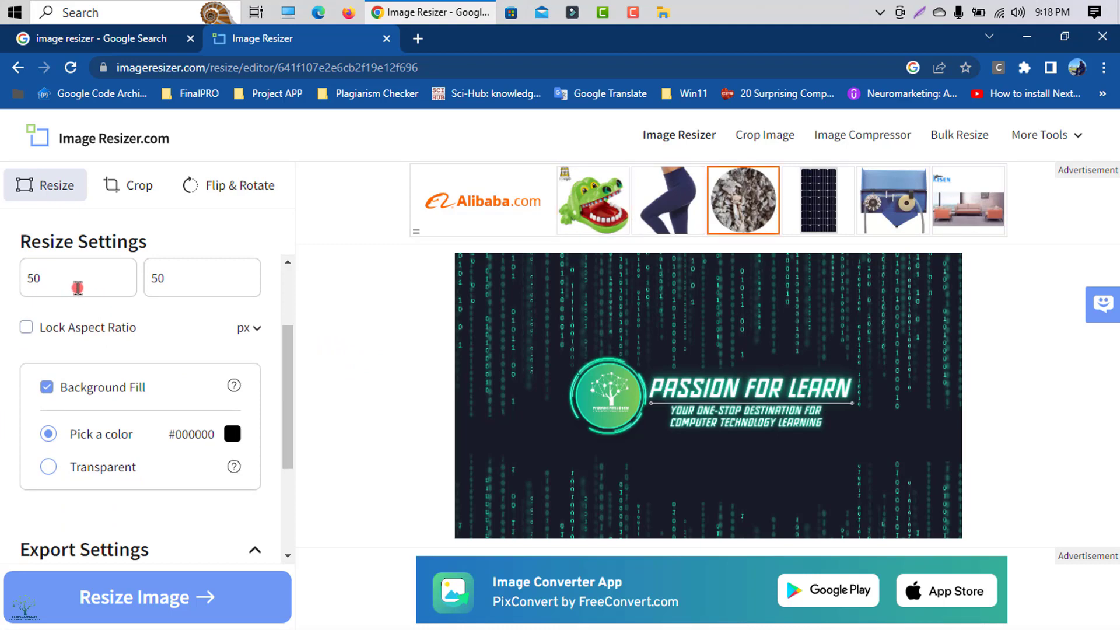
left_click(252, 331)
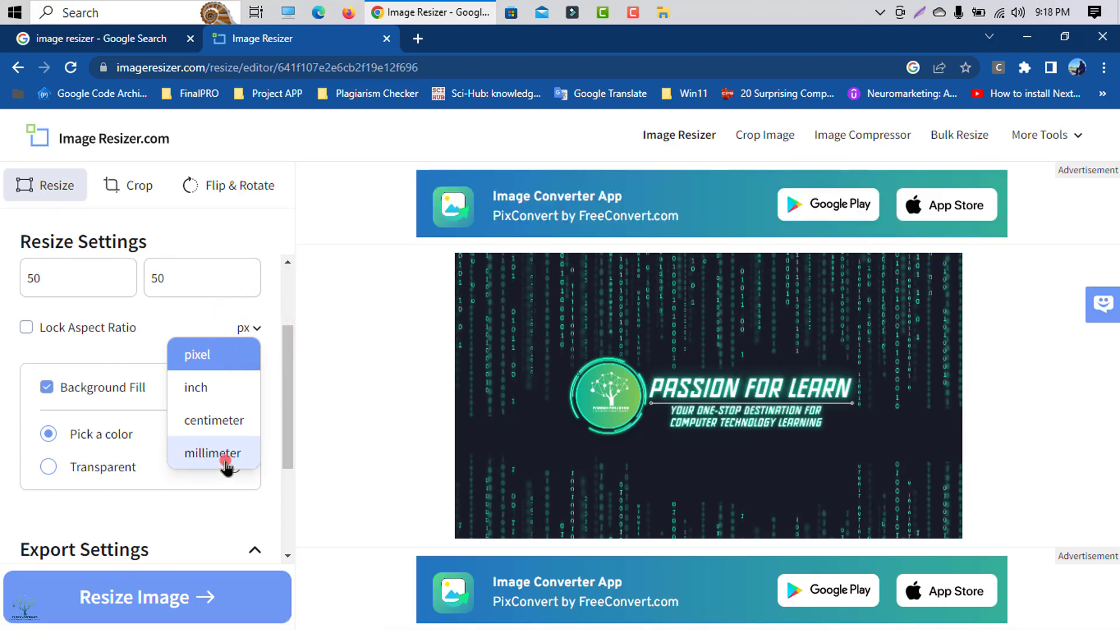
left_click(344, 419)
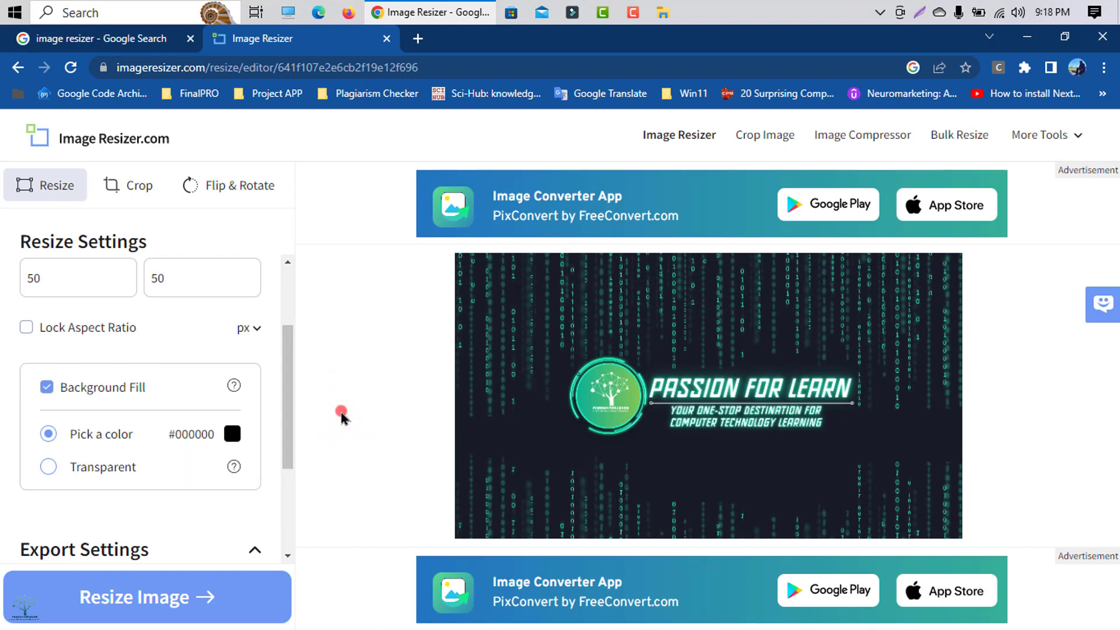
scroll(153, 444, "down", 3)
scroll(95, 455, "up", 5)
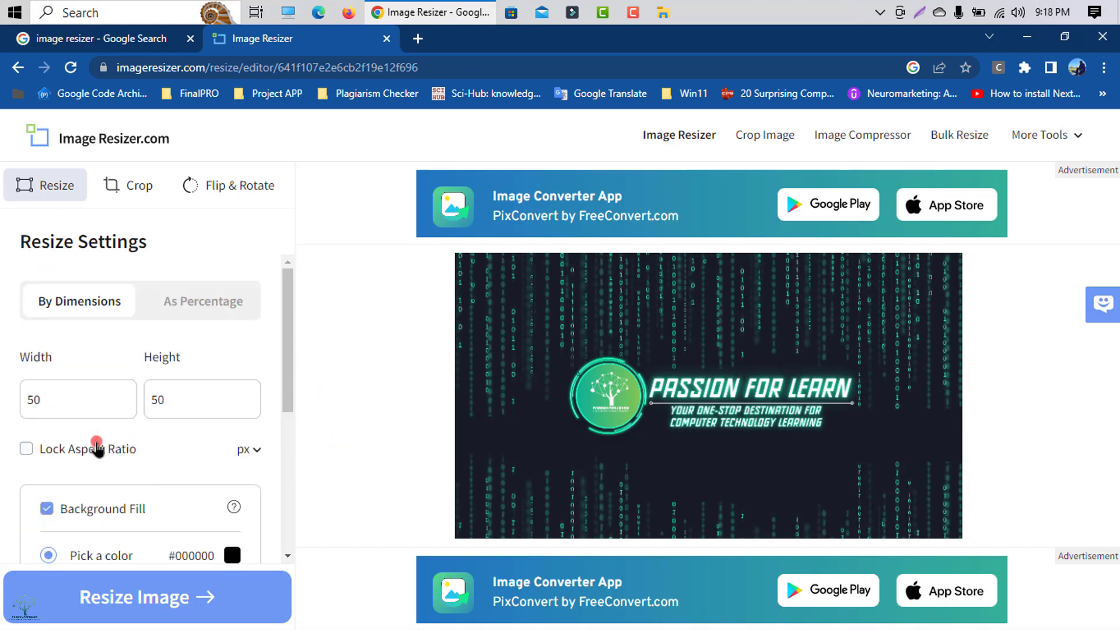
scroll(155, 433, "down", 5)
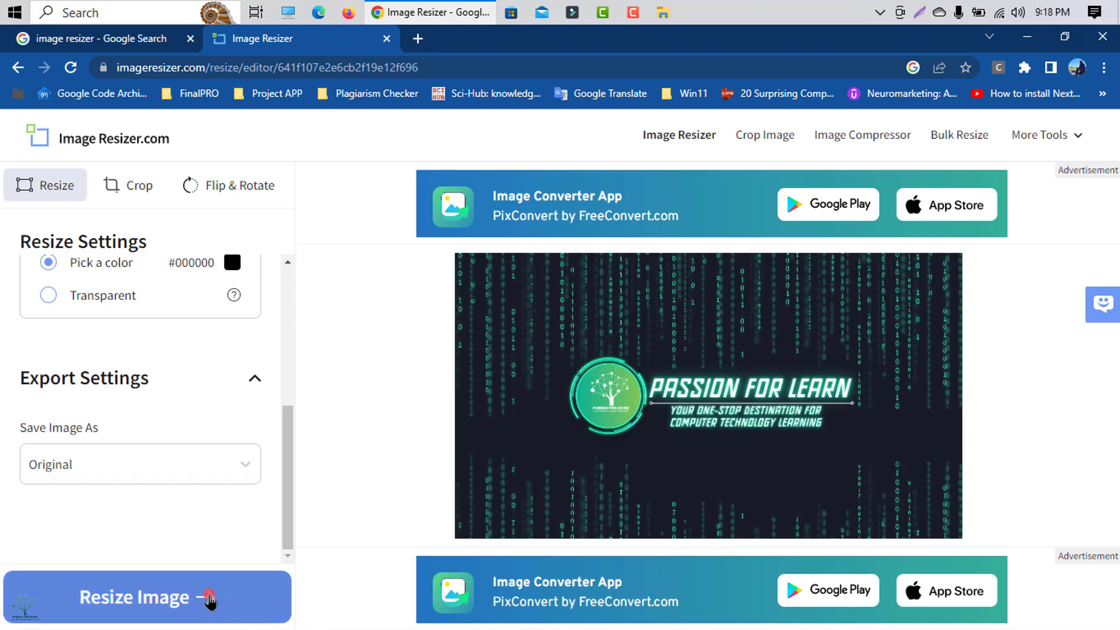
left_click(119, 599)
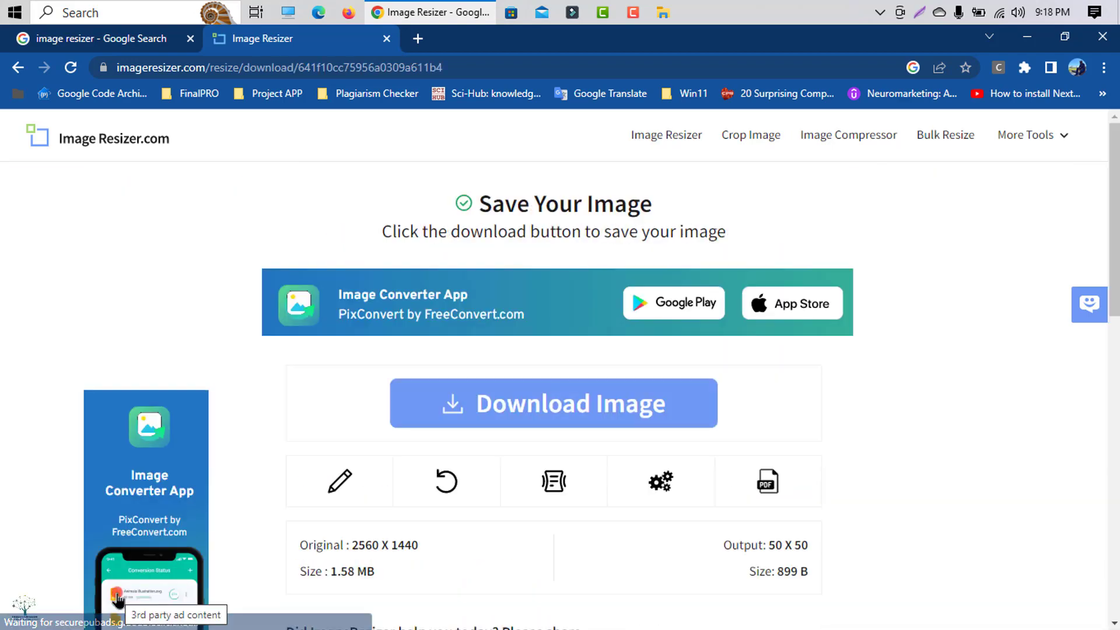
- Download the resized 50 × 50 pflcover.png (899 B)
left_click(575, 414)
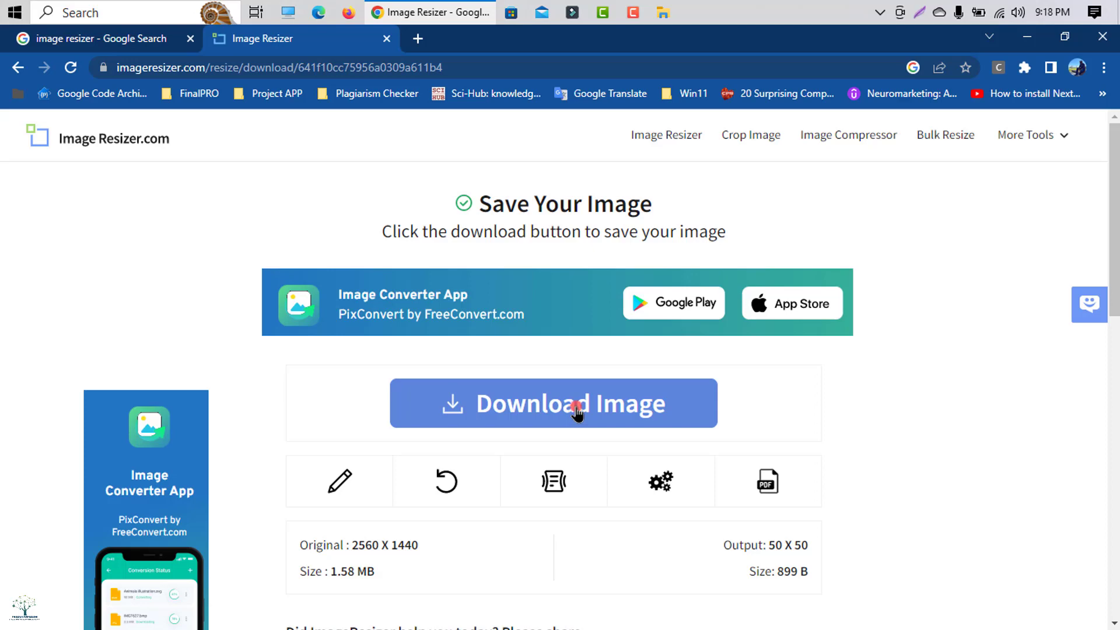
left_click(576, 412)
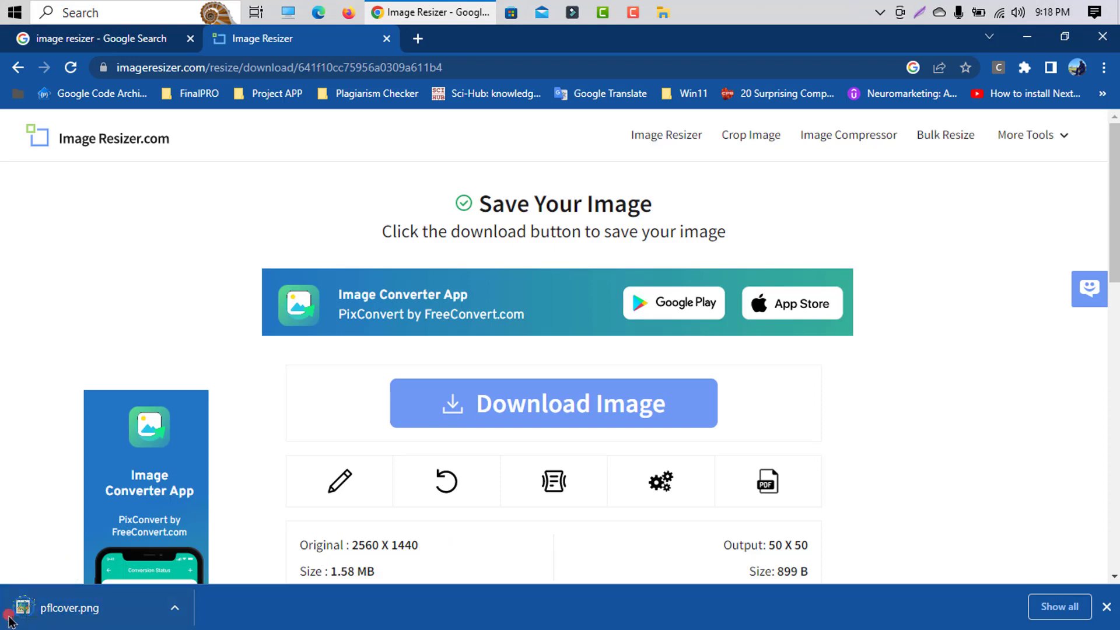
- Show the downloaded pflcover.png in its folder and preview it in the photo viewer
left_click(174, 608)
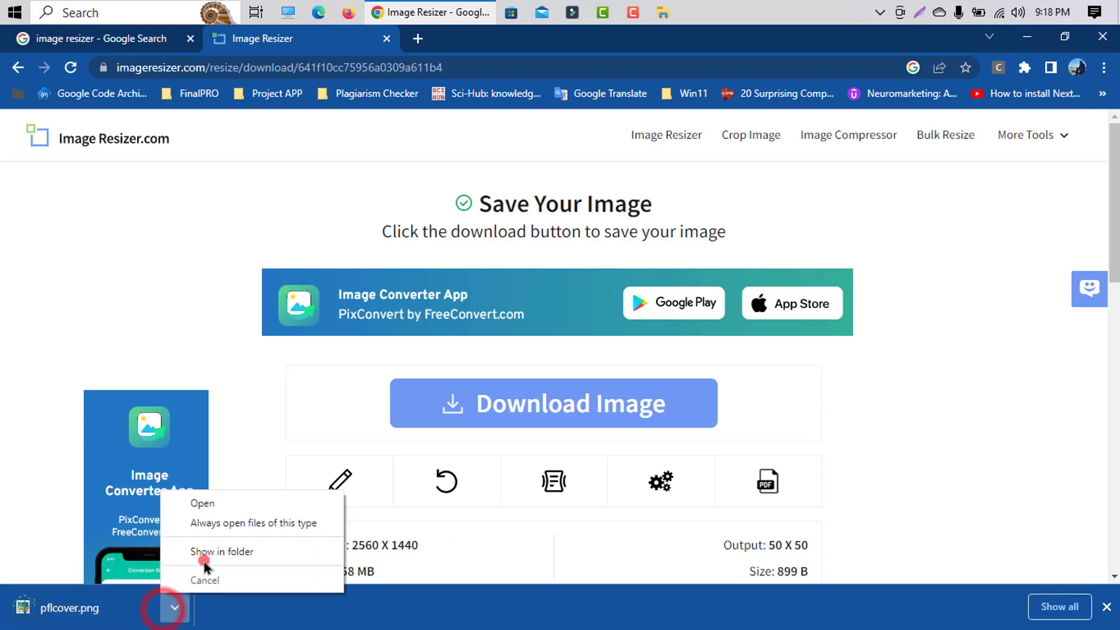
left_click(206, 561)
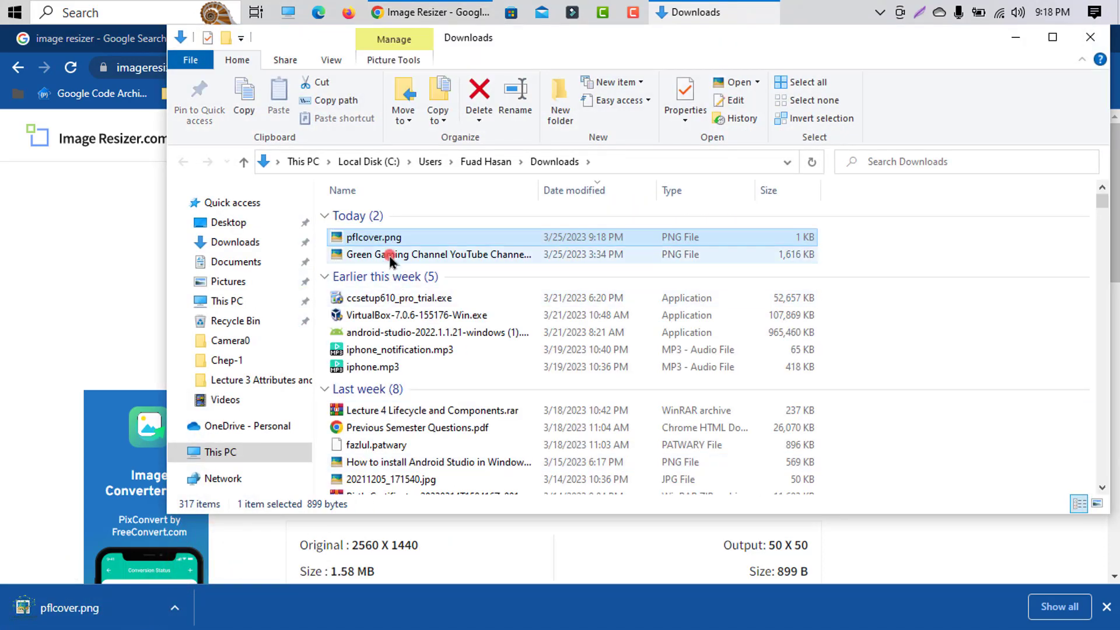
double_click(390, 239)
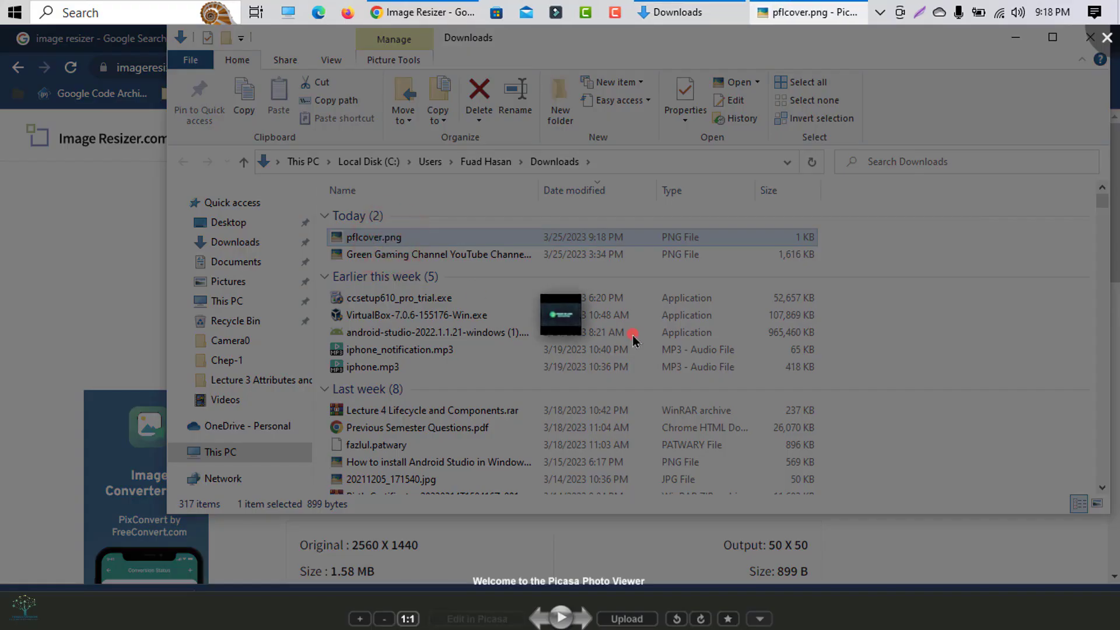
scroll(568, 299, "up", 3)
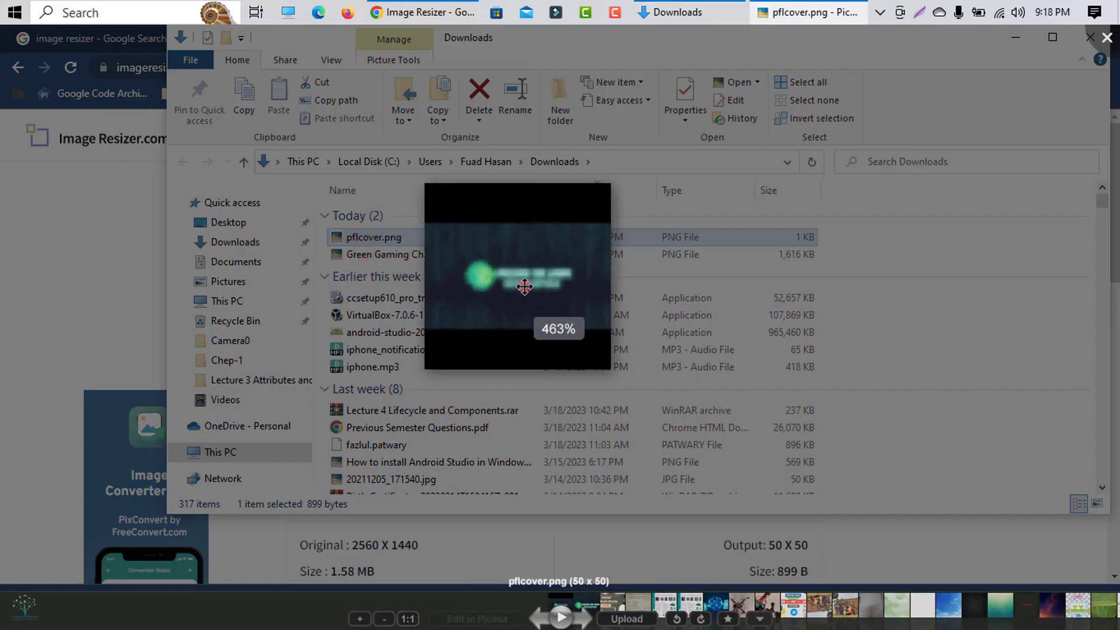
scroll(559, 292, "down", 5)
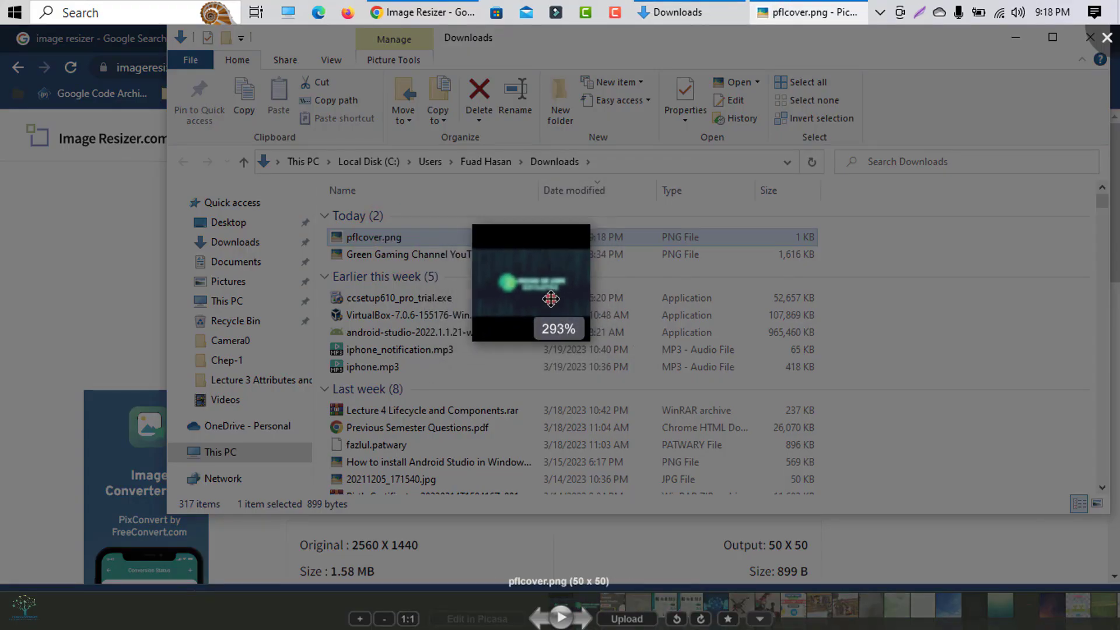
left_click(1098, 36)
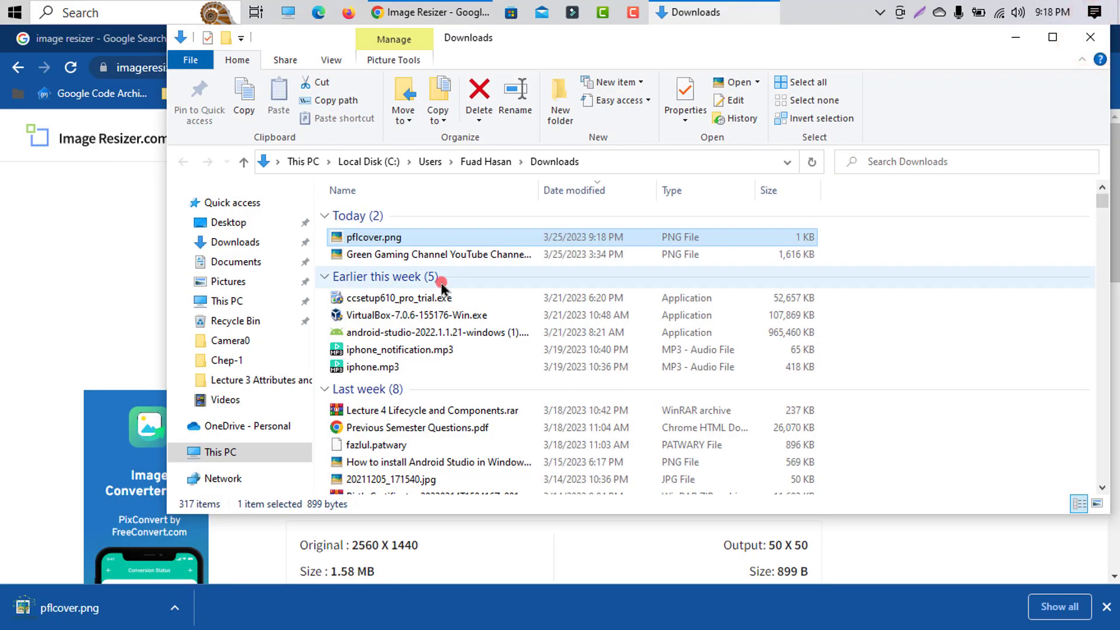
- Confirm in Properties > Details that pflcover.png is 50 × 50 pixels, then return to Google results
right_click(415, 241)
left_click(465, 613)
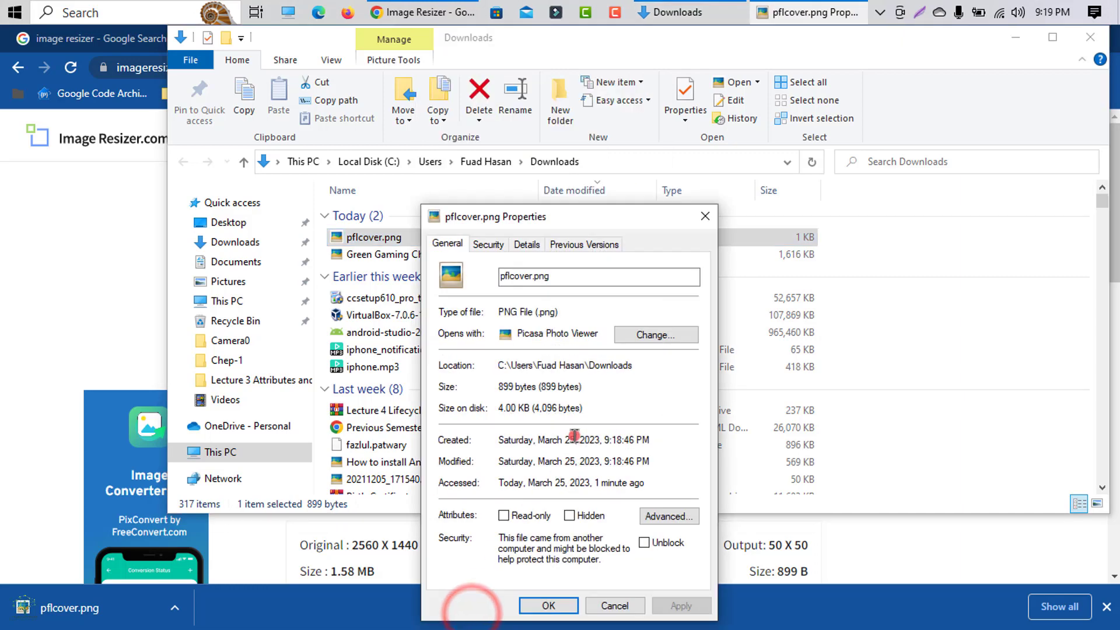
left_click(528, 244)
left_click(518, 342)
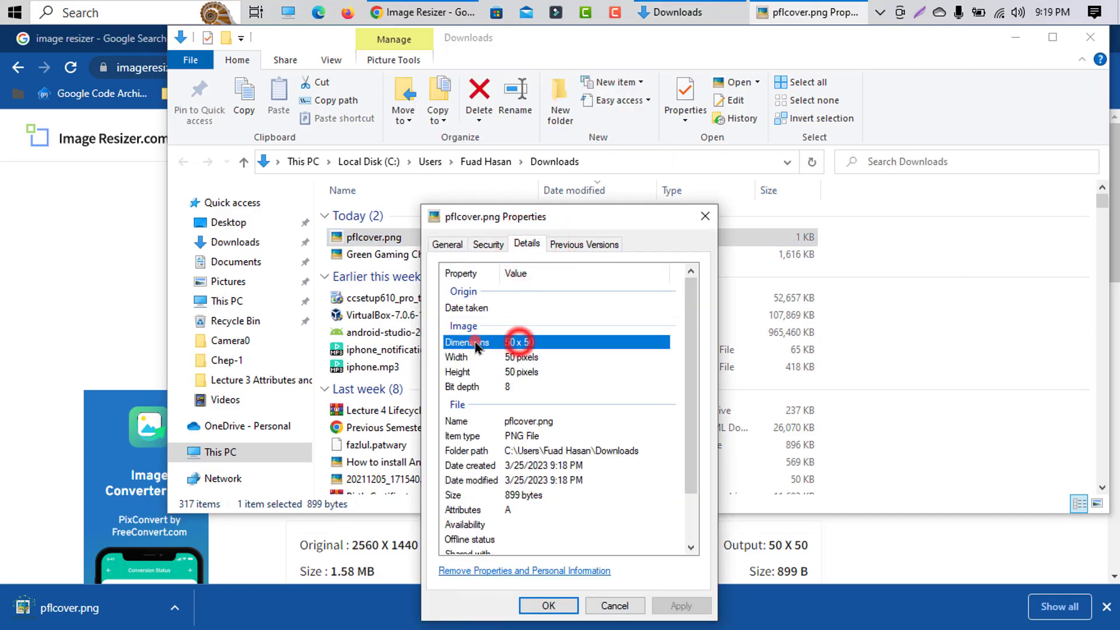
left_click(506, 372)
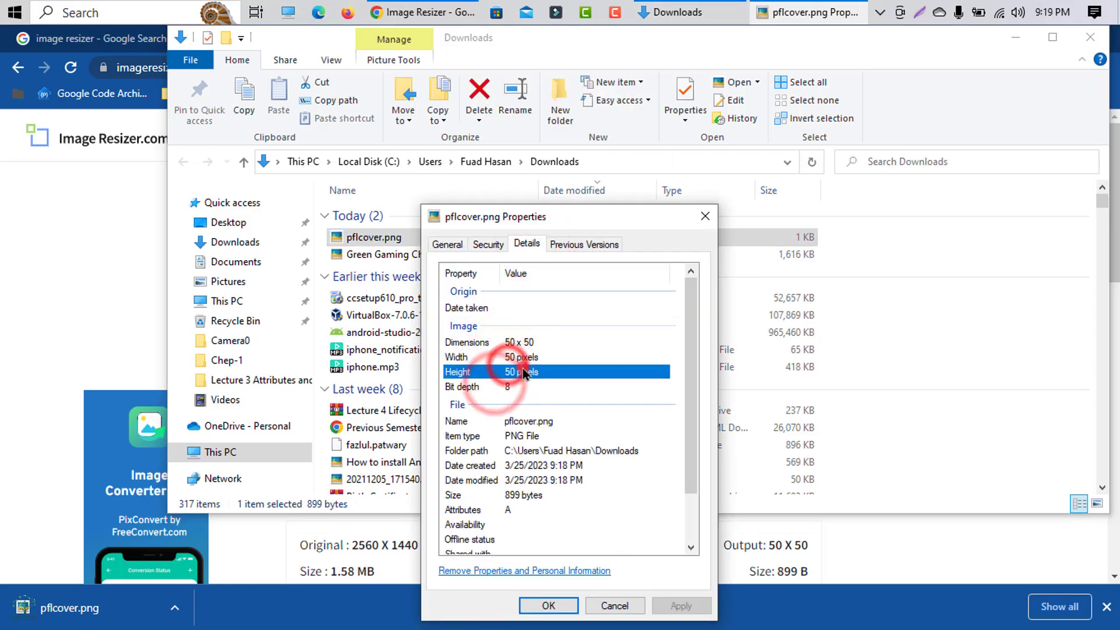
left_click(546, 605)
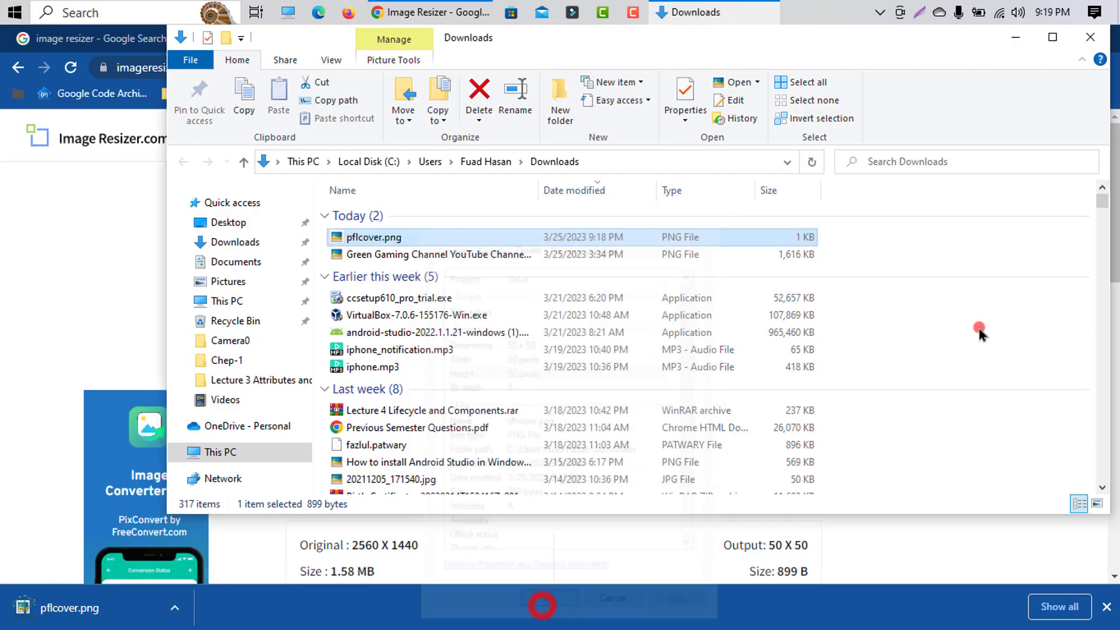
left_click(1021, 38)
left_click(178, 36)
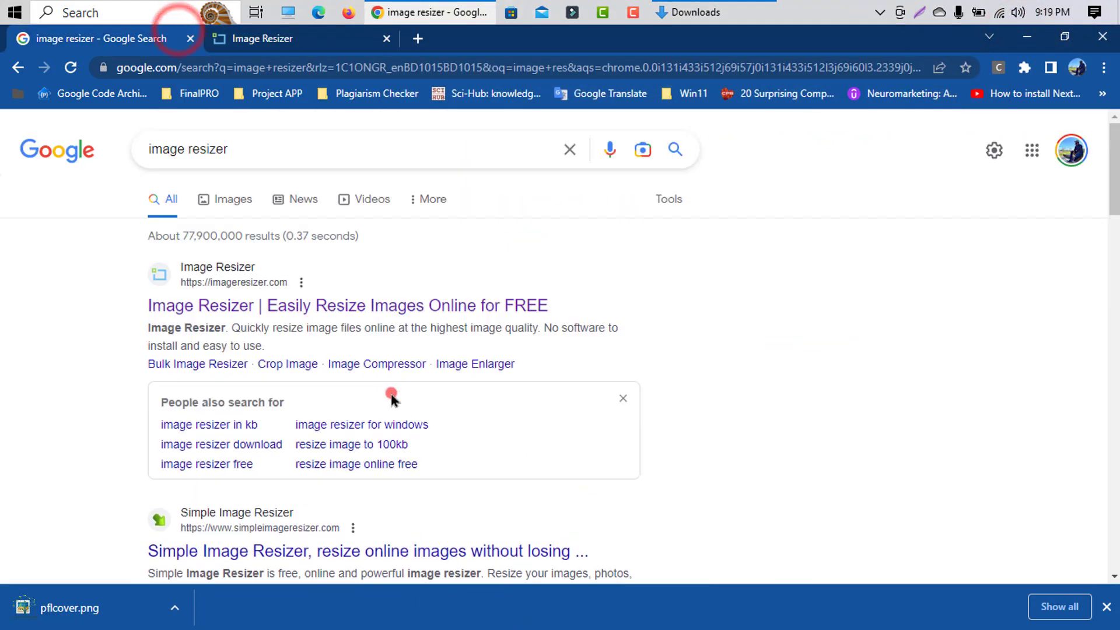
- Open Simple Image Resizer and PicResize in new tabs and scroll to Simple Image Resizer's form
scroll(391, 398, "down", 5)
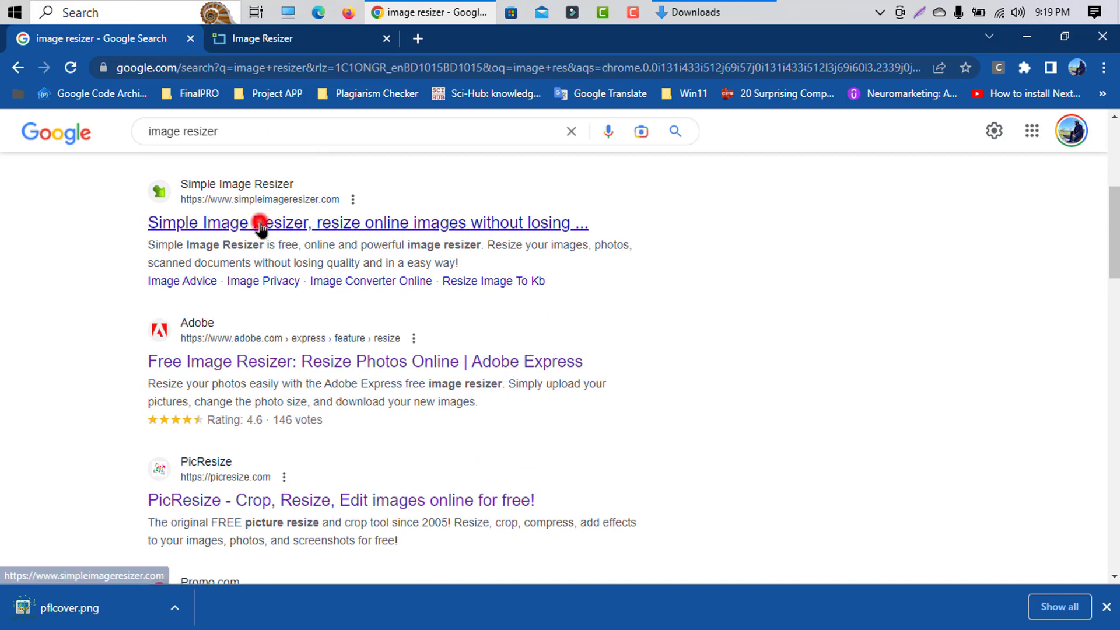
middle_click(261, 225)
left_click(284, 496)
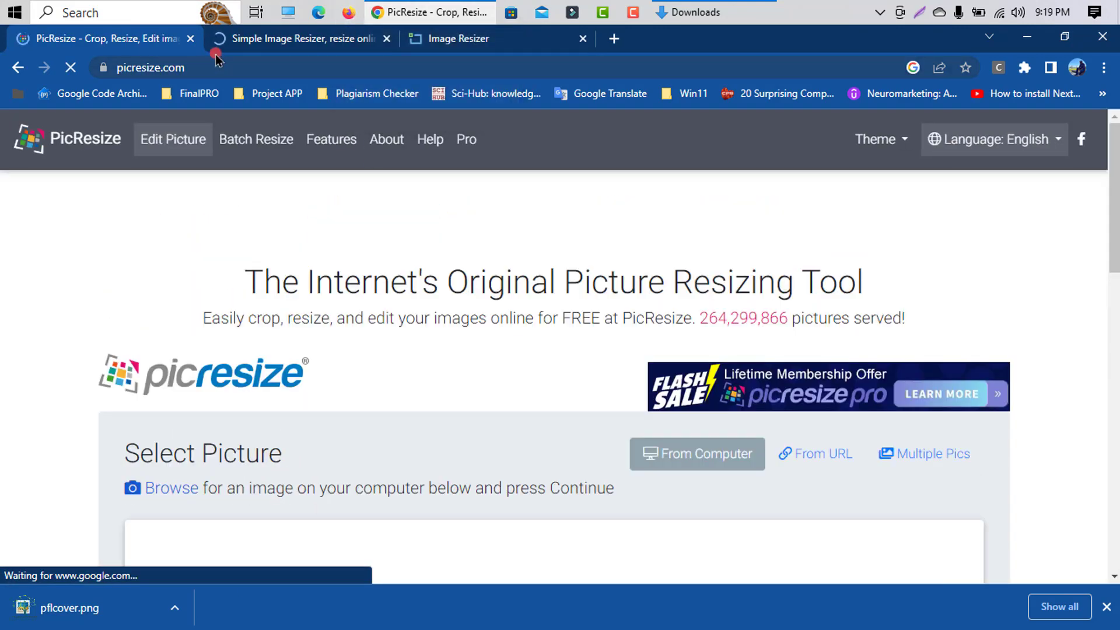
left_click(233, 39)
scroll(540, 420, "down", 3)
scroll(522, 369, "down", 2)
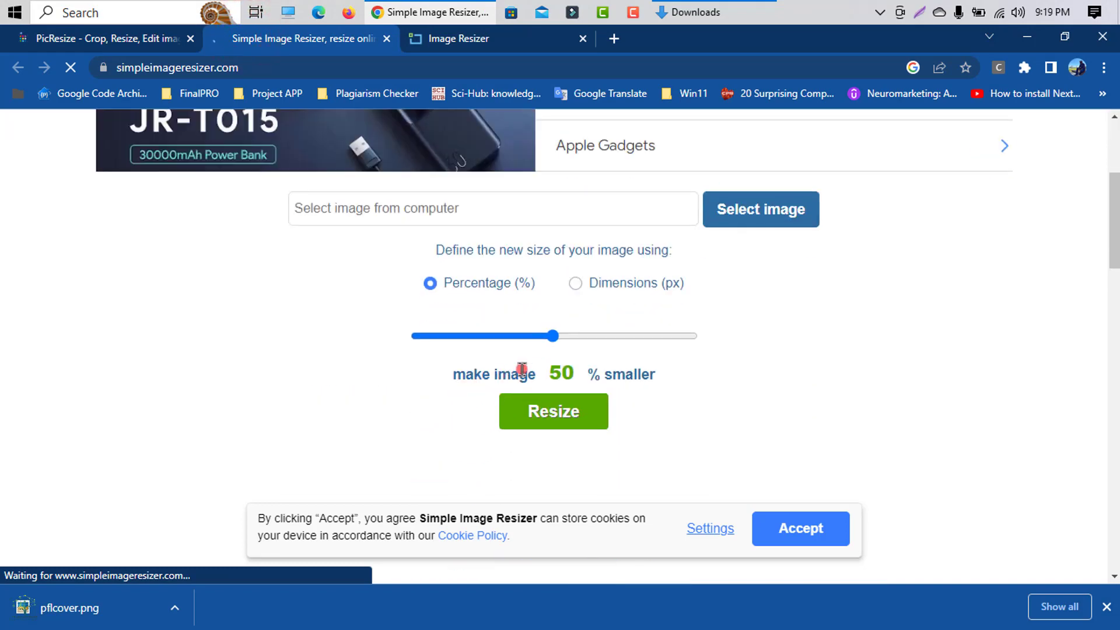
- Load pflcover.png into Simple Image Resizer and choose the Dimensions (px) option
left_click(770, 300)
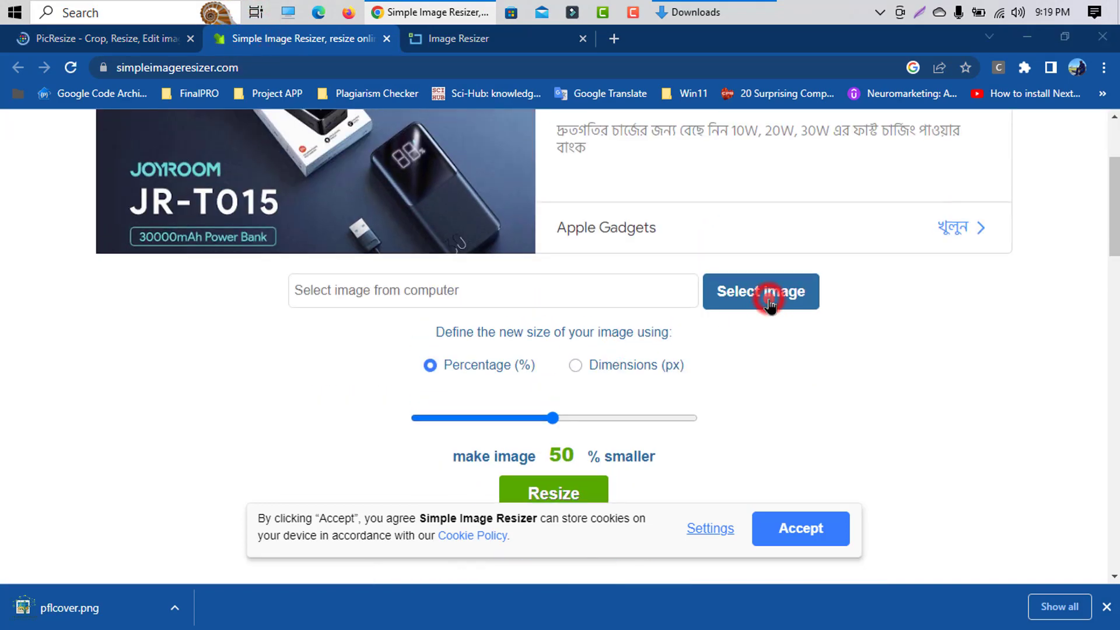
double_click(301, 273)
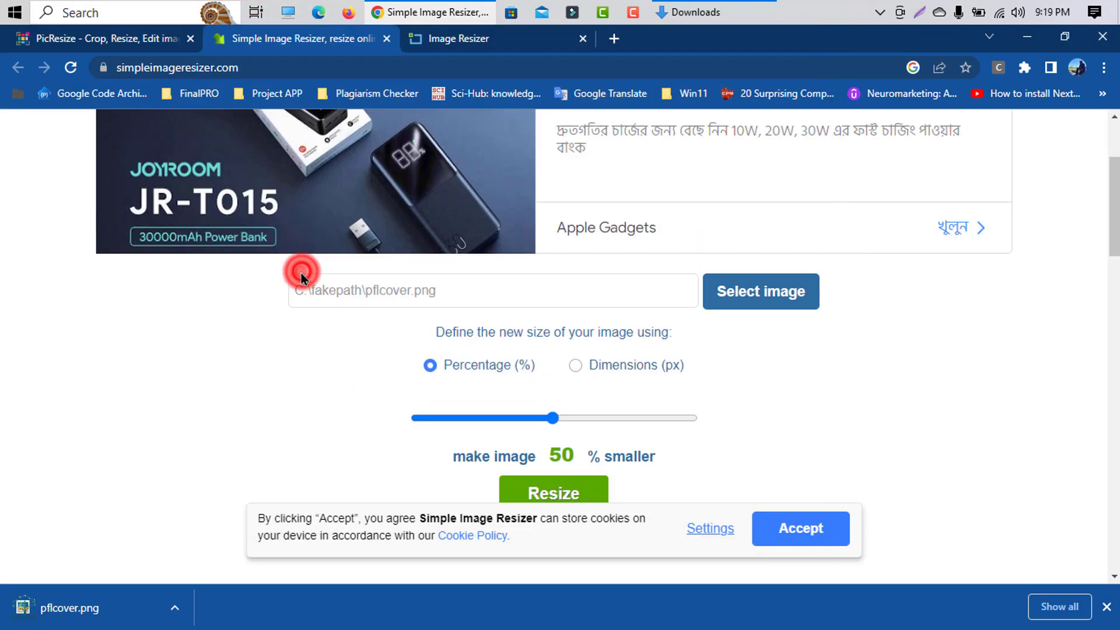
left_click(594, 285)
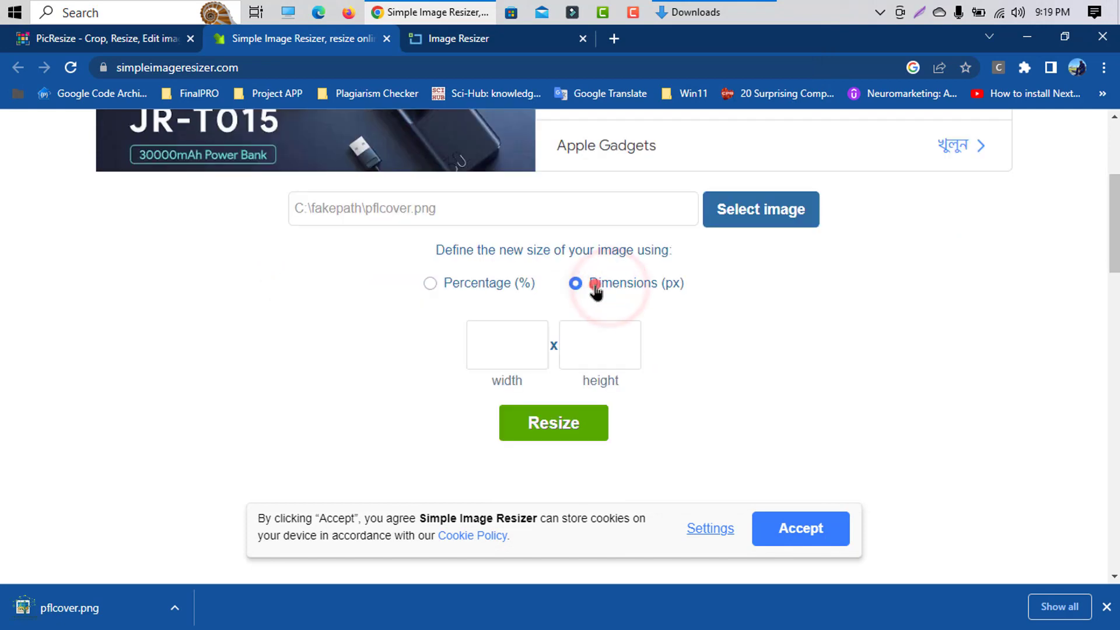
left_click(466, 284)
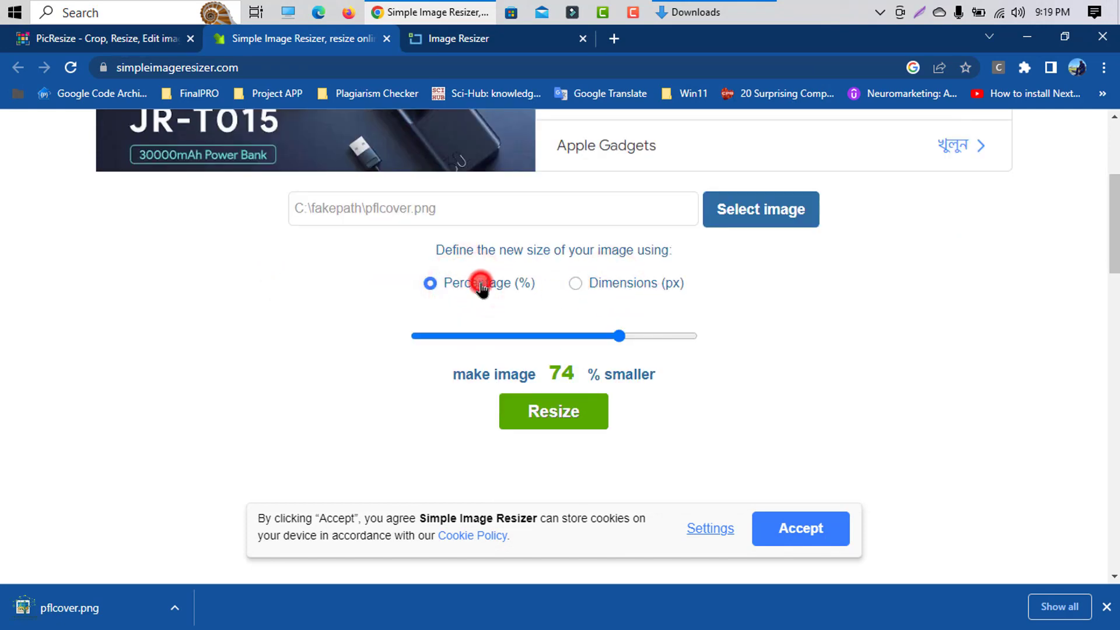
left_click(593, 284)
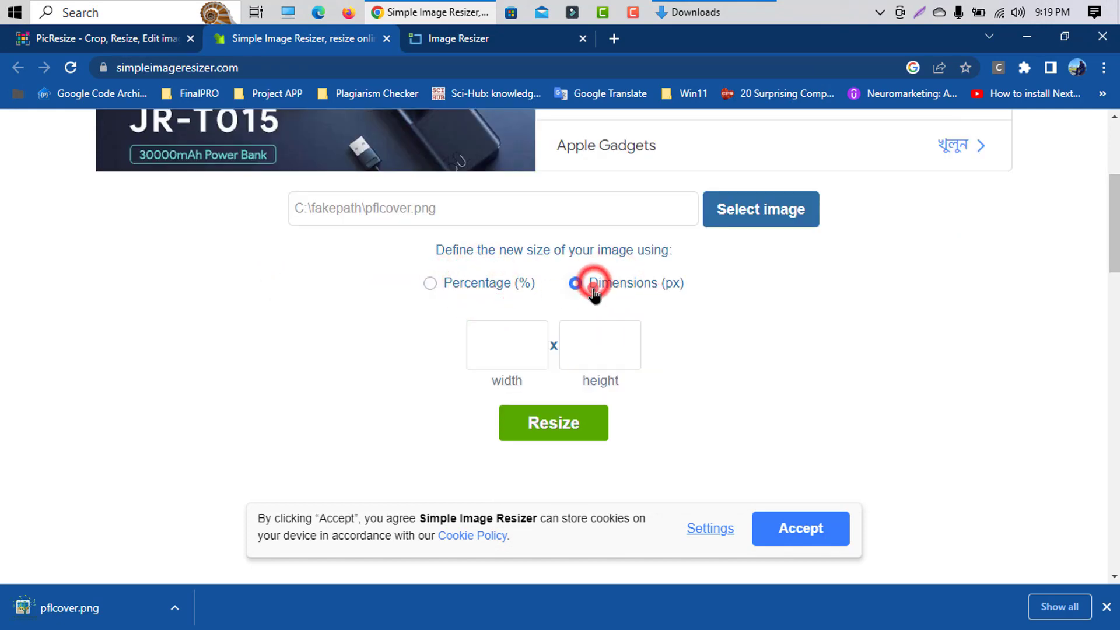
left_click(496, 284)
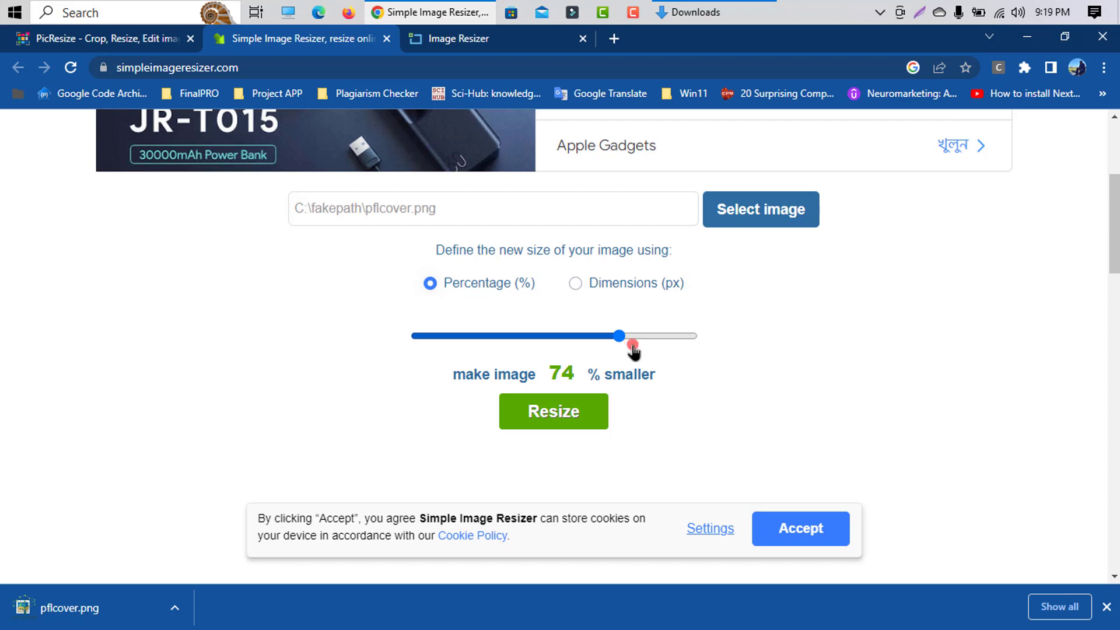
left_click(576, 283)
- Enter 100 px for the width and 100 px for the height
left_click(495, 332)
type("1")
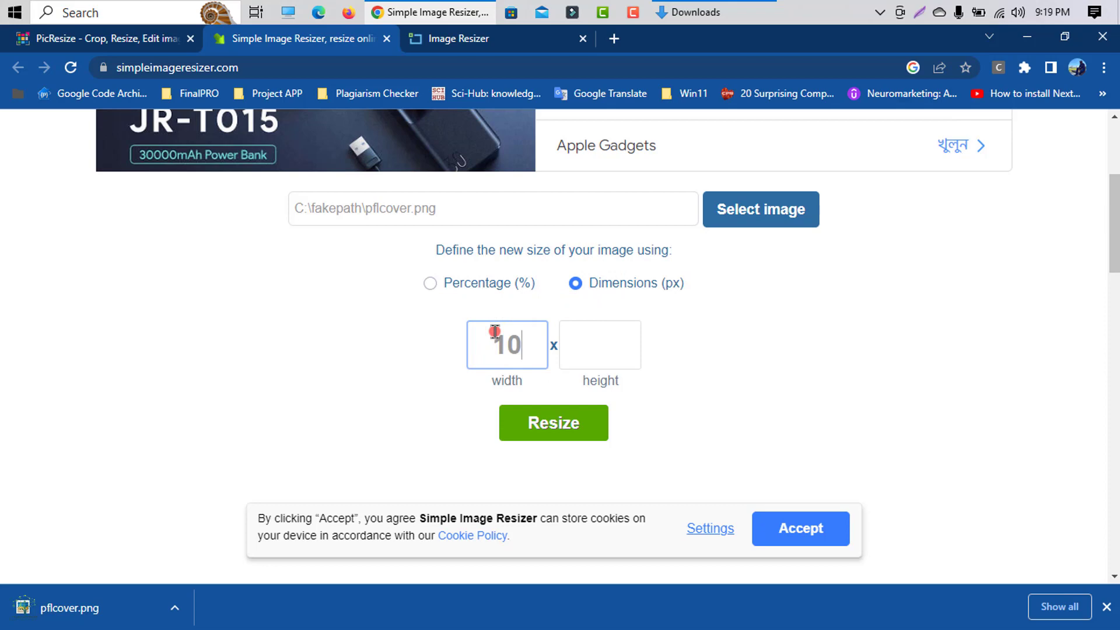
type("0")
left_click(579, 340)
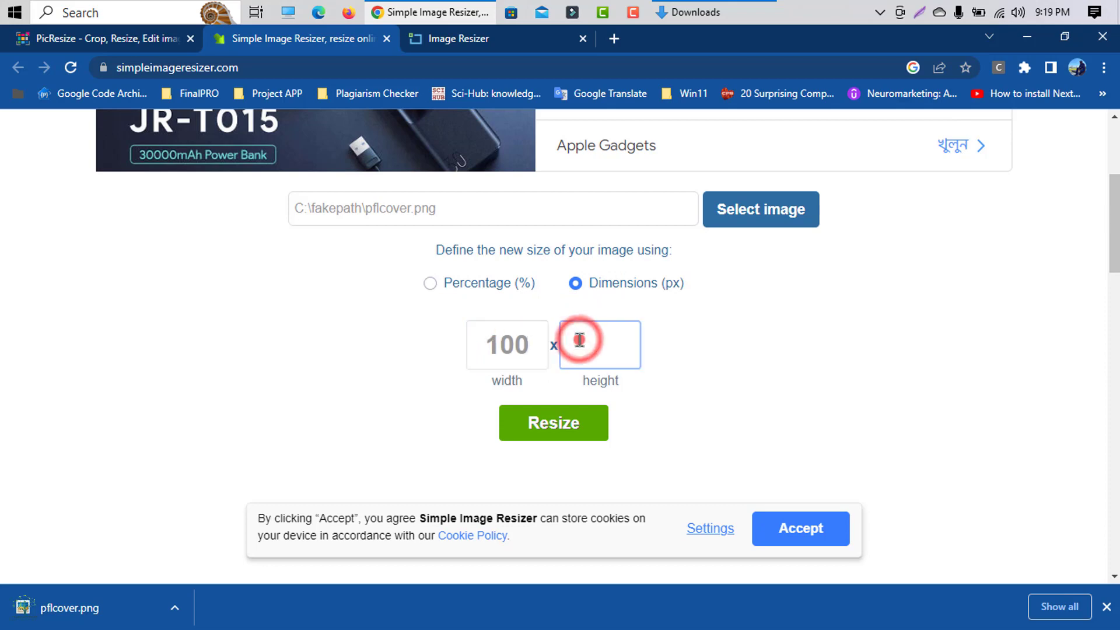
type("100")
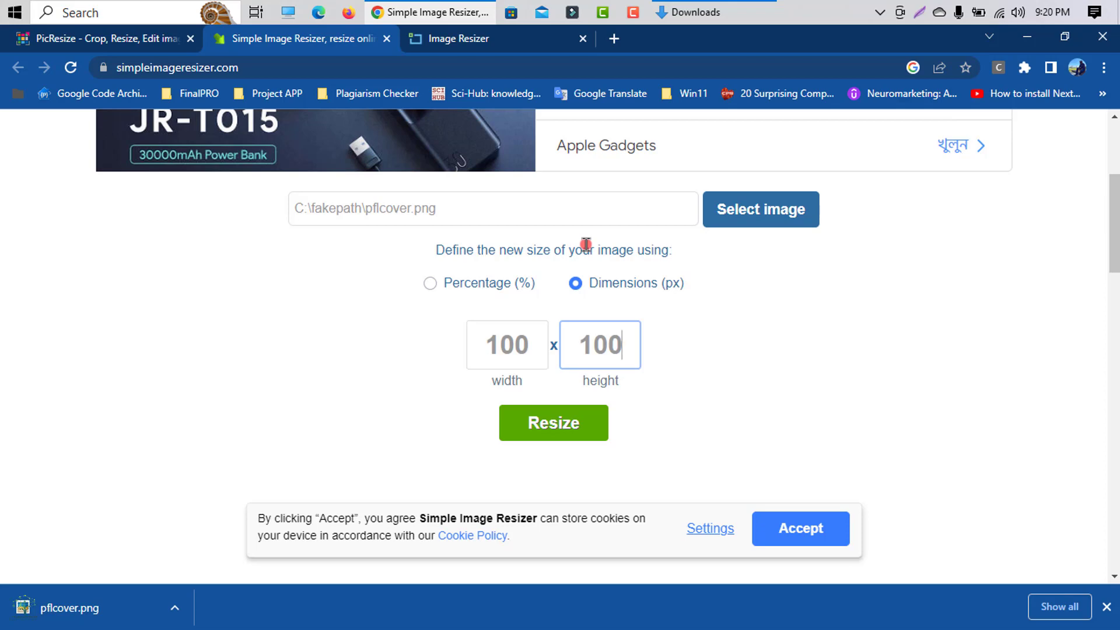
left_click(595, 353)
- Preview the downloaded 50 × 50 pflcover.png from Downloads, then return to the Image Resizer tab
left_click(714, 11)
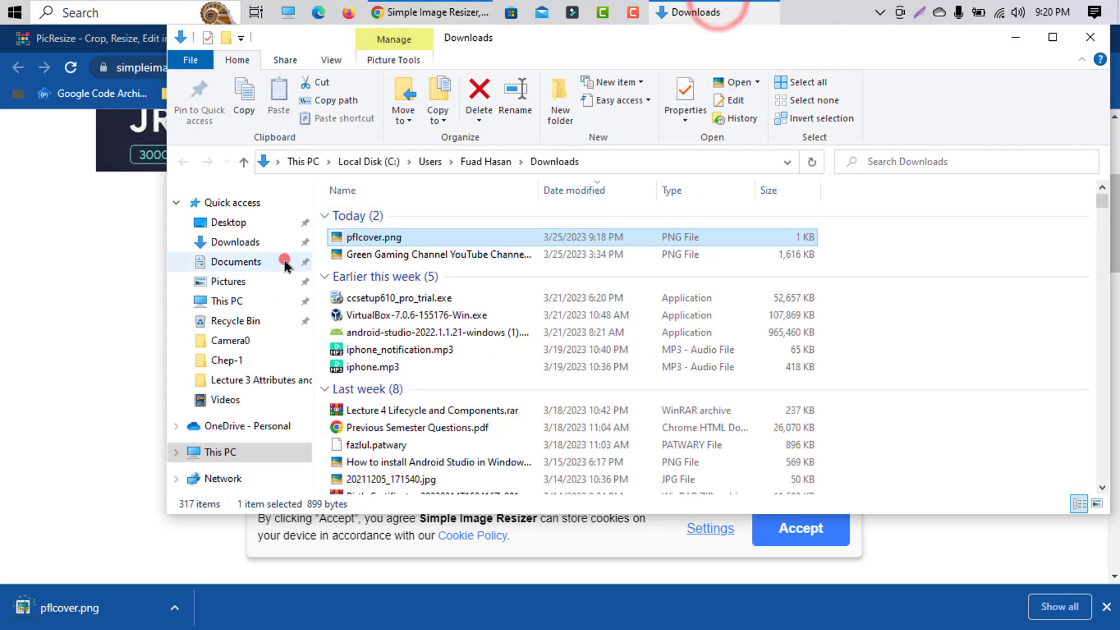
left_click(358, 240)
double_click(357, 241)
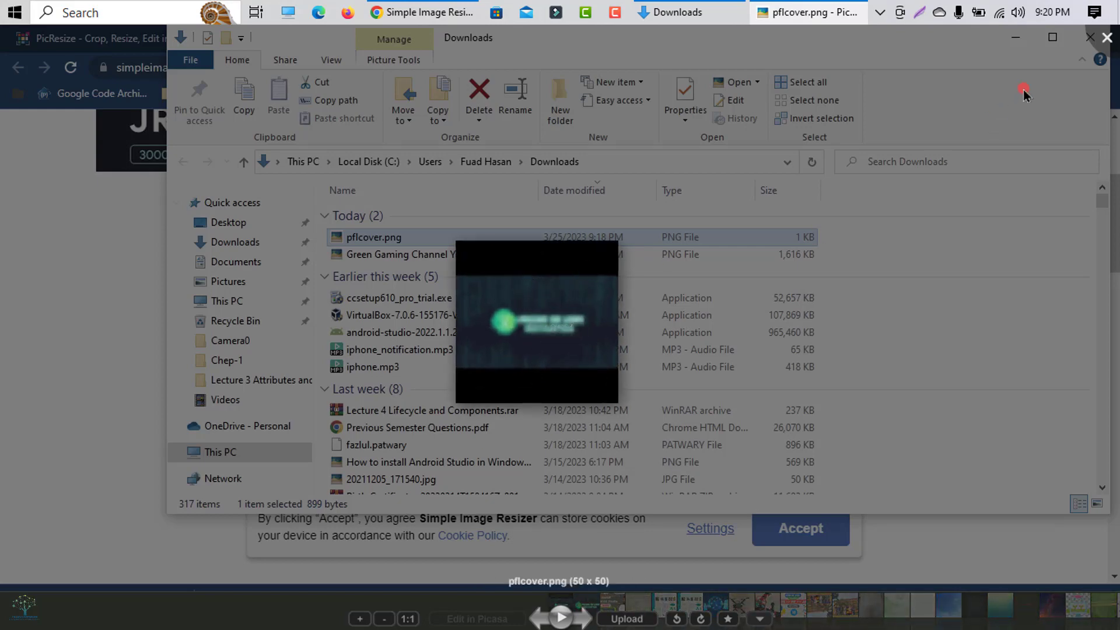
left_click(1105, 37)
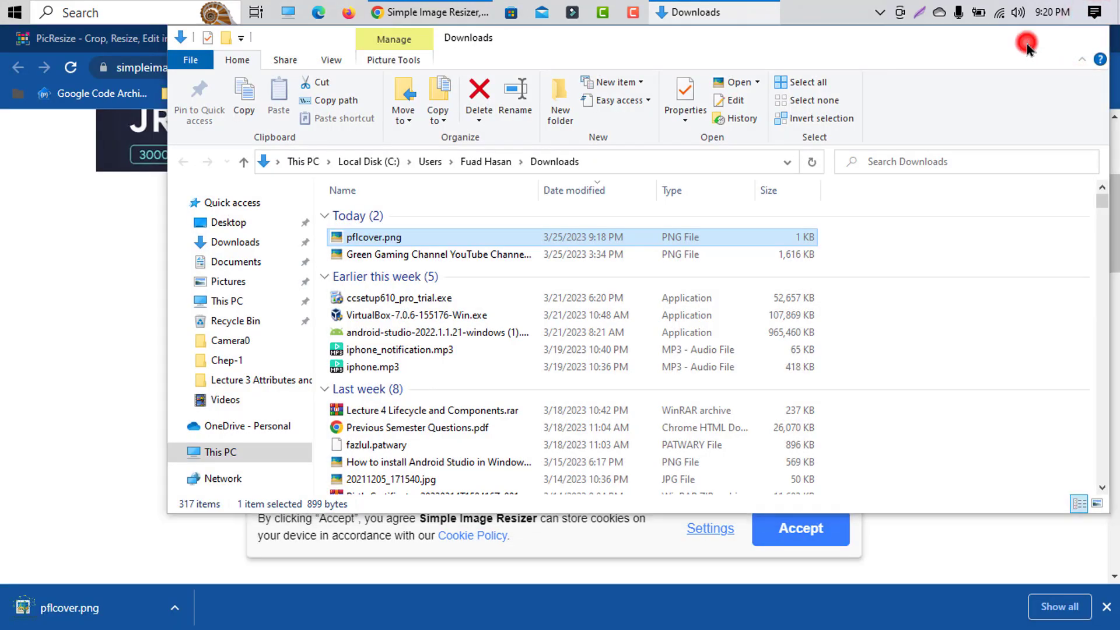
left_click(1026, 39)
left_click(489, 39)
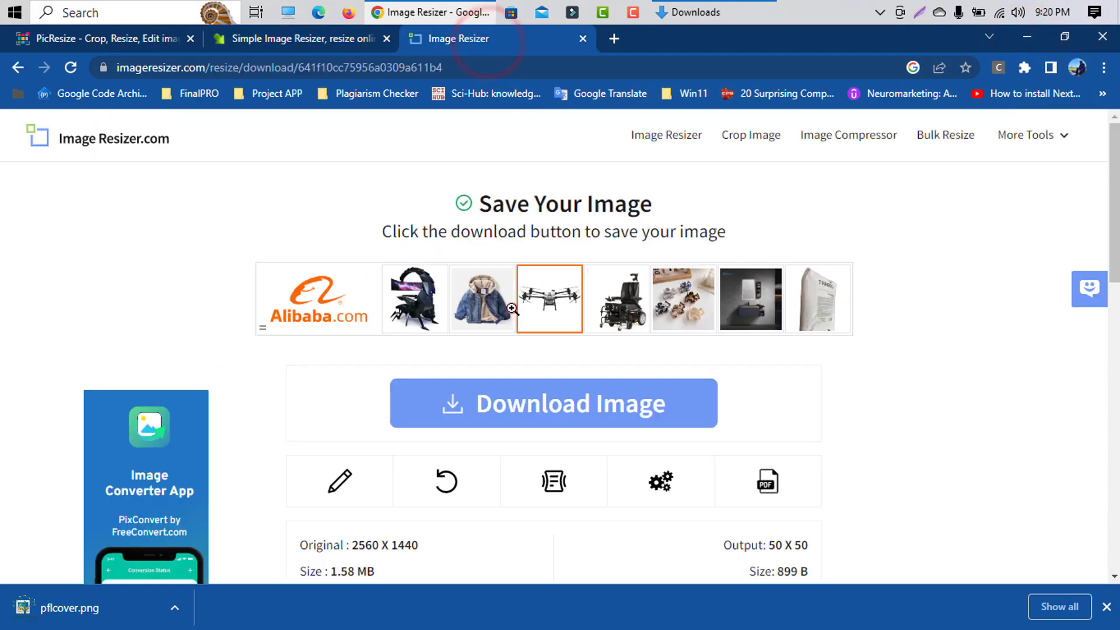
- Start a new resize and upload pflcover.png from the desktop
scroll(319, 242, "down", 5)
scroll(319, 241, "up", 3)
left_click(447, 245)
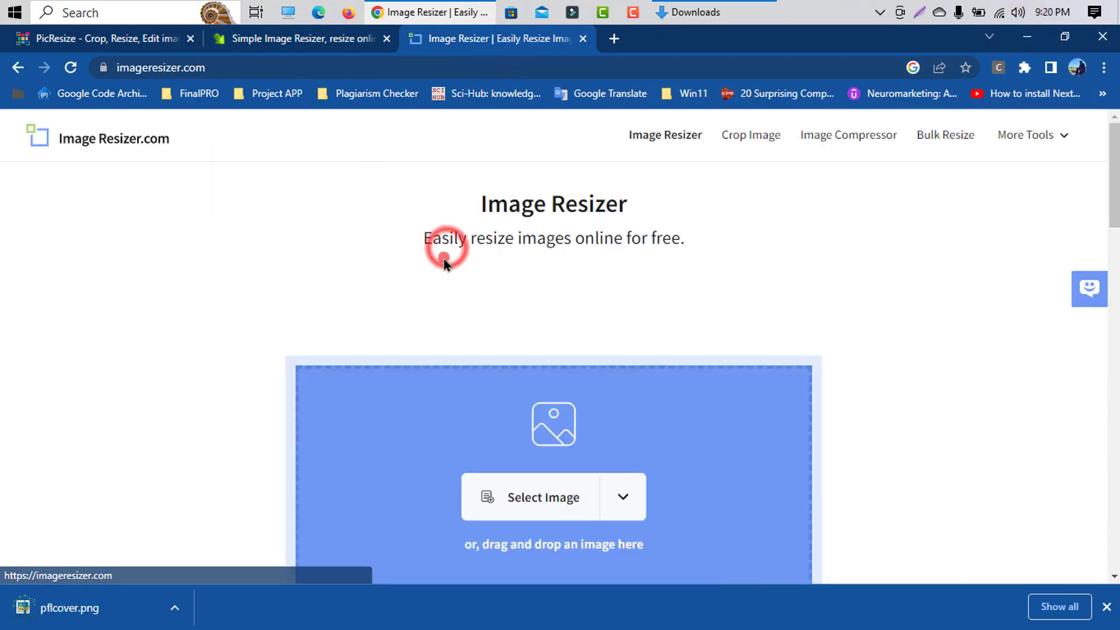
scroll(504, 399, "down", 3)
left_click(545, 338)
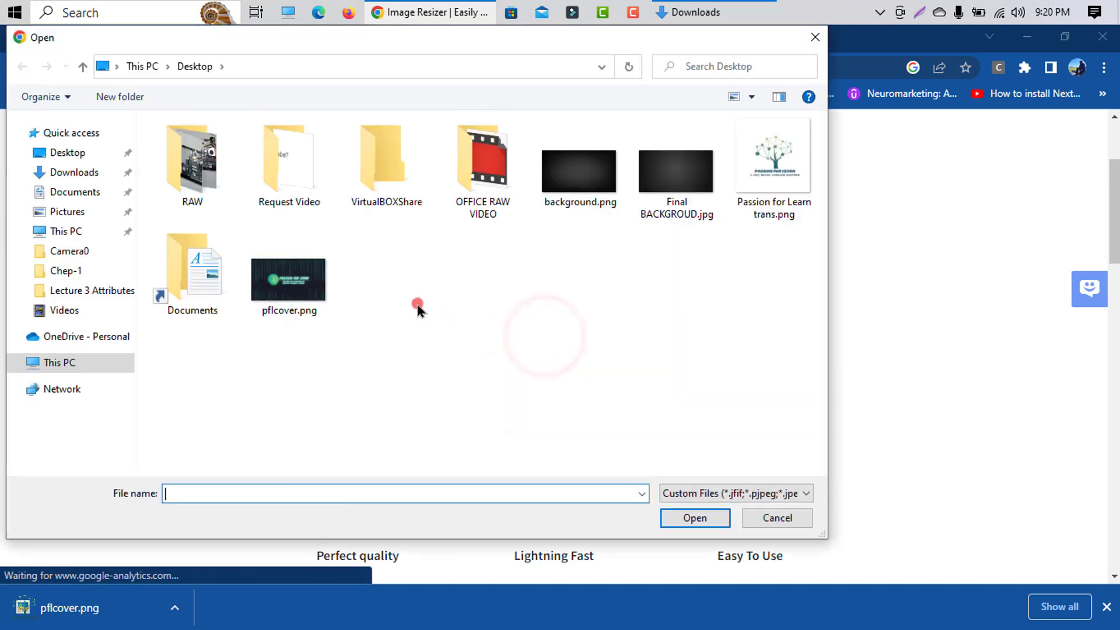
left_click(320, 289)
double_click(320, 289)
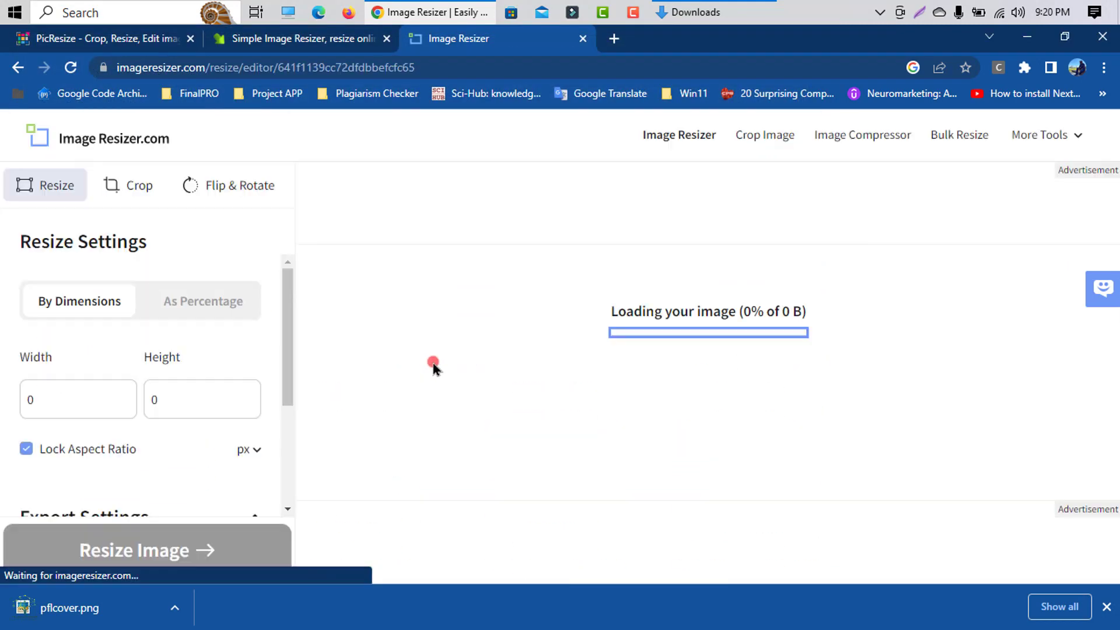
- Unlock the aspect ratio and set width and height to 55 px
scroll(185, 380, "down", 1)
scroll(157, 375, "down", 2)
scroll(160, 302, "up", 1)
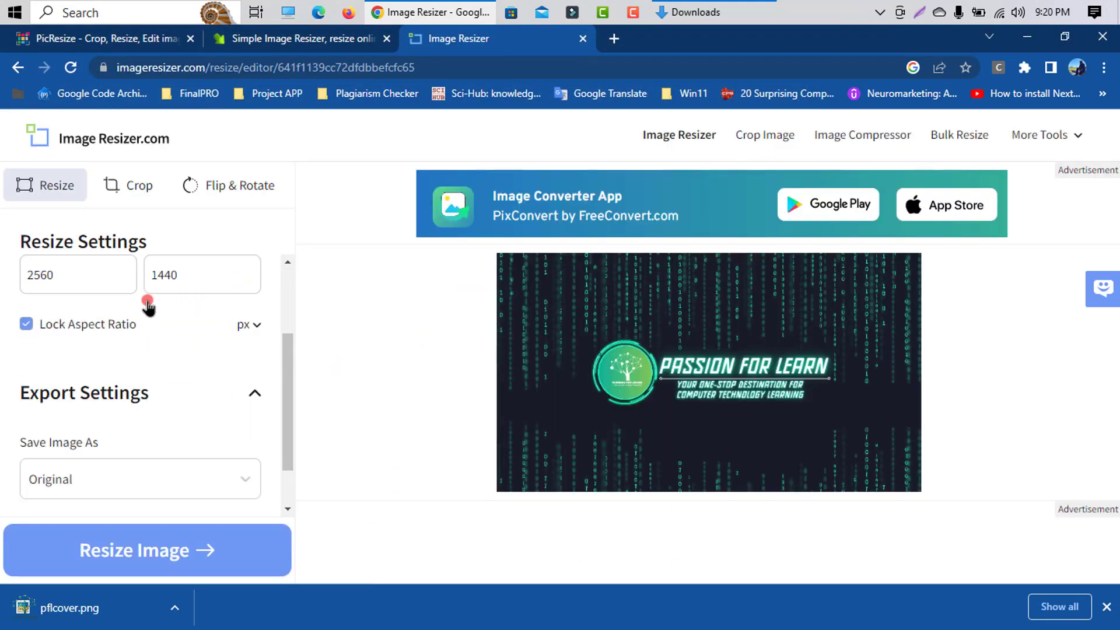
scroll(148, 305, "up", 2)
left_click(118, 437)
double_click(87, 399)
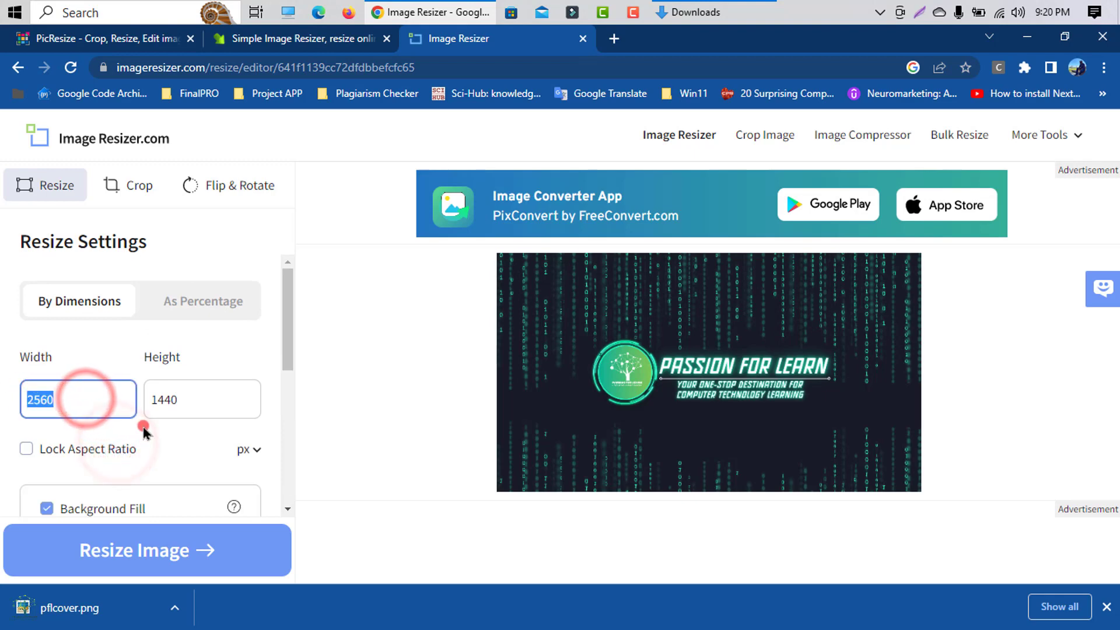
type("50")
left_click_drag(199, 399, 100, 392)
left_click_drag(198, 398, 120, 400)
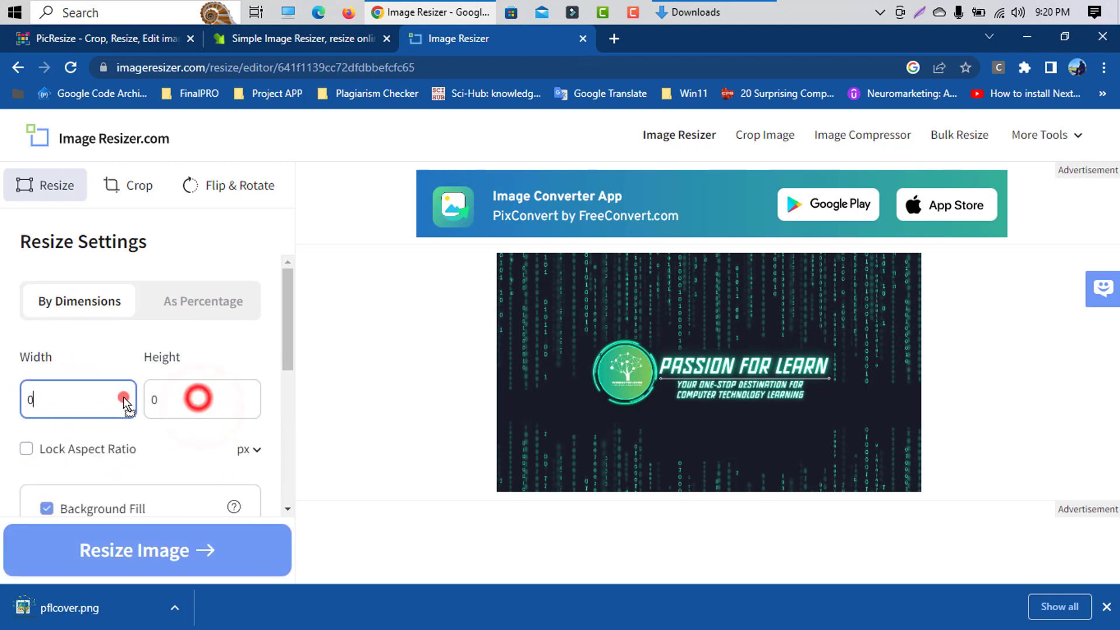
type("55")
double_click(169, 401)
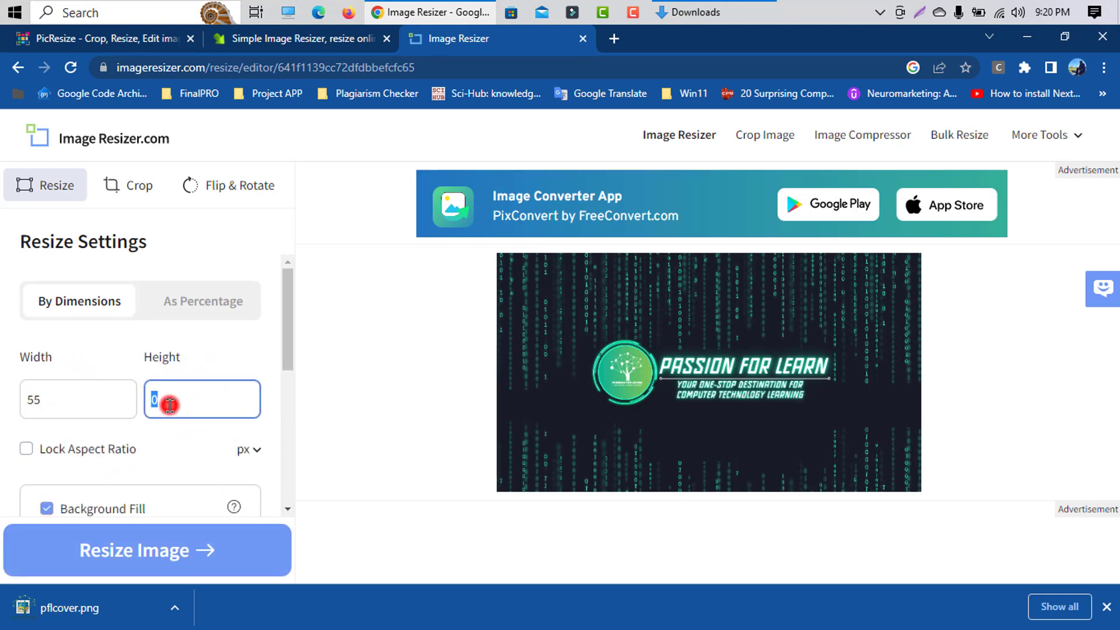
type("55")
- Turn off Background Fill and resize the image to 55 × 55
scroll(93, 447, "down", 3)
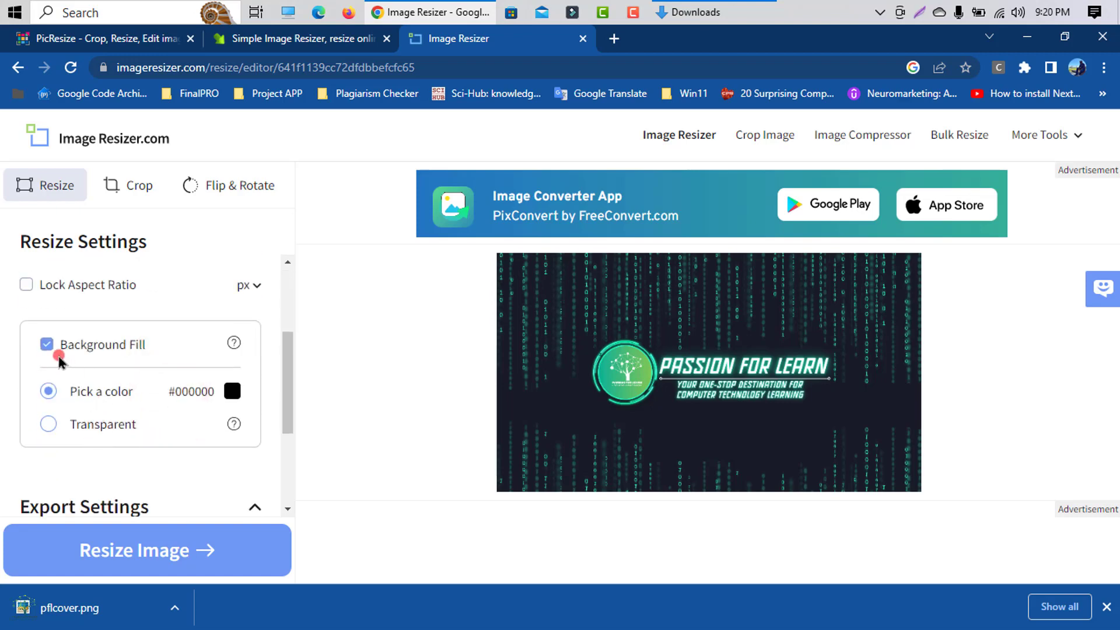
left_click(88, 350)
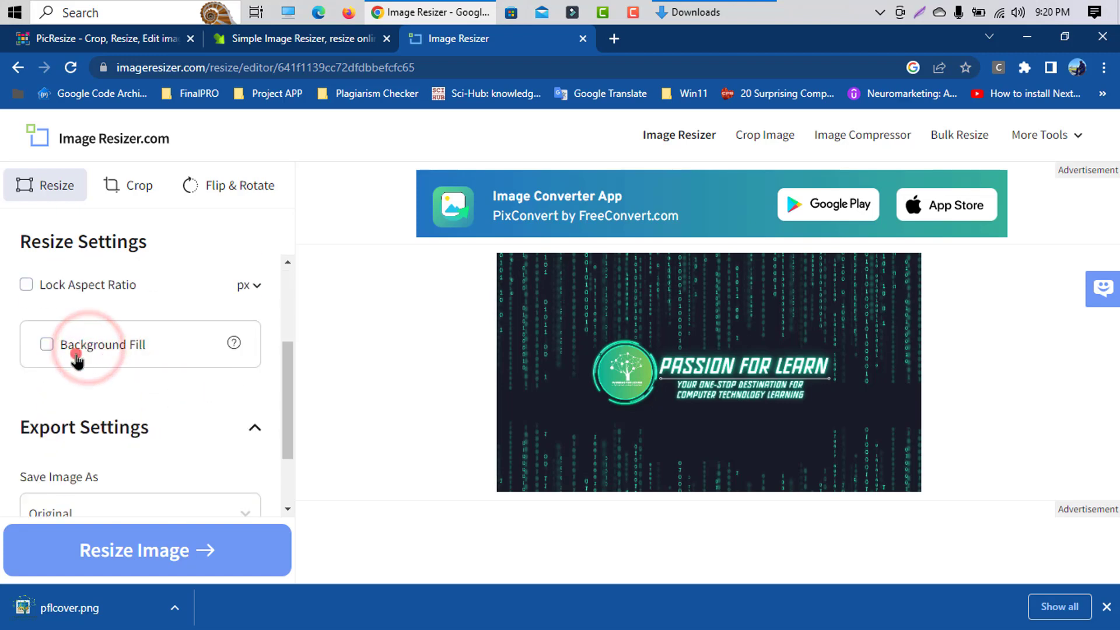
scroll(105, 385, "down", 3)
left_click(148, 550)
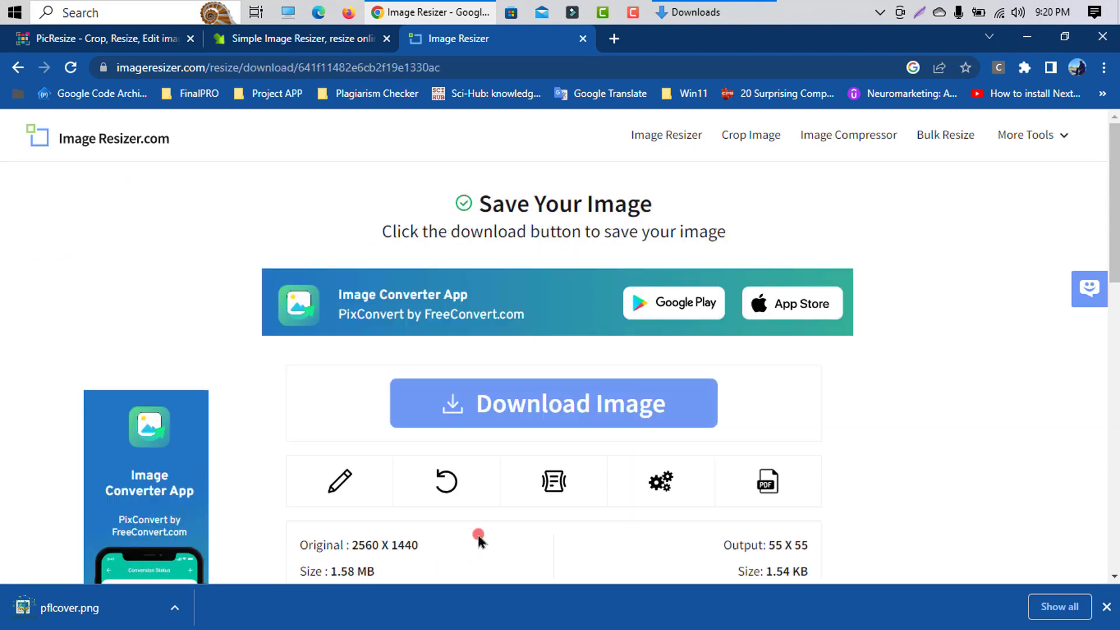
- Download the result as pflcover (1).png and open it to check it
left_click(513, 409)
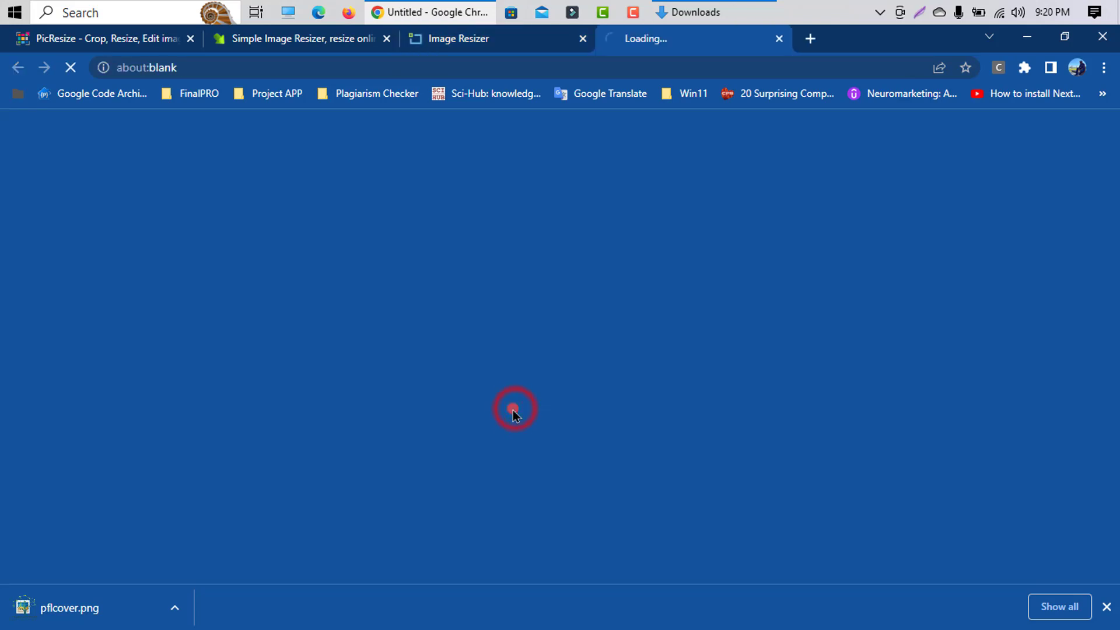
left_click(68, 603)
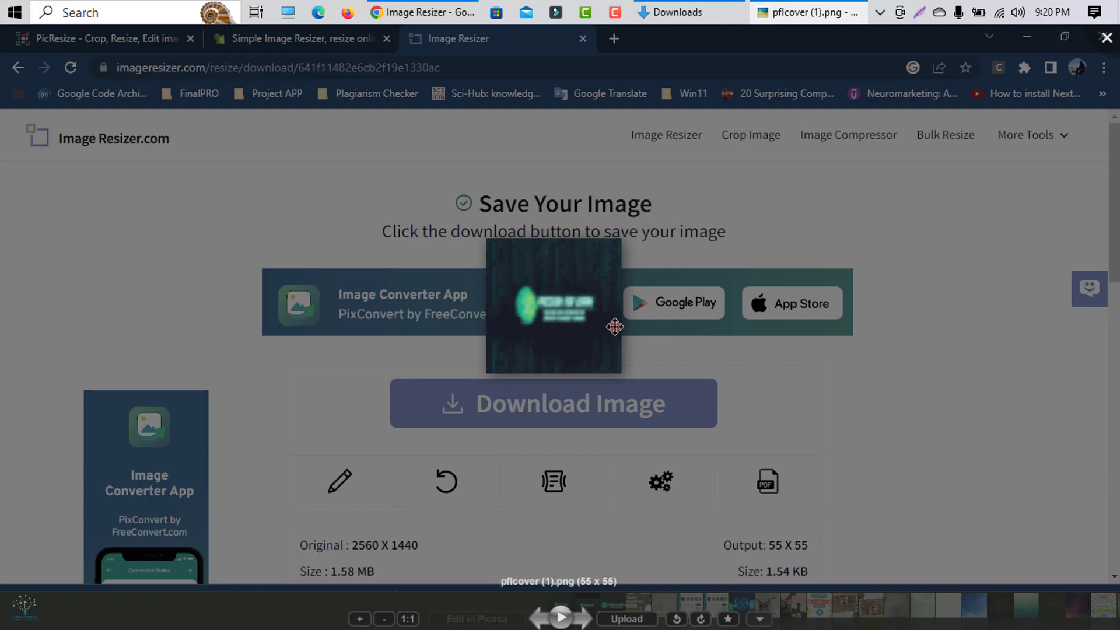
left_click(1100, 35)
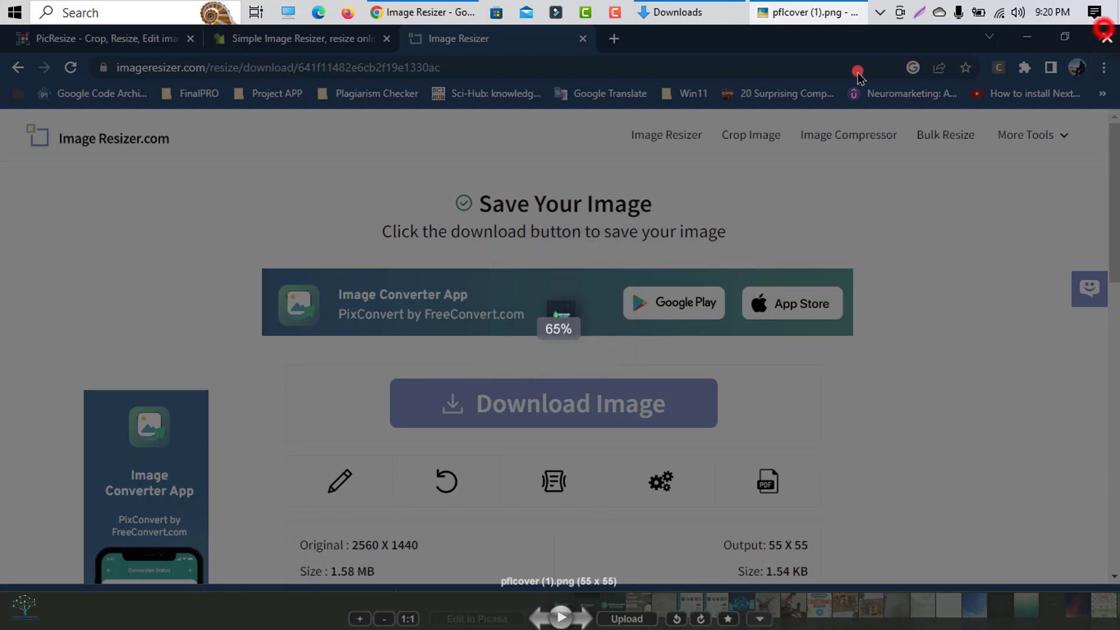
left_click(350, 38)
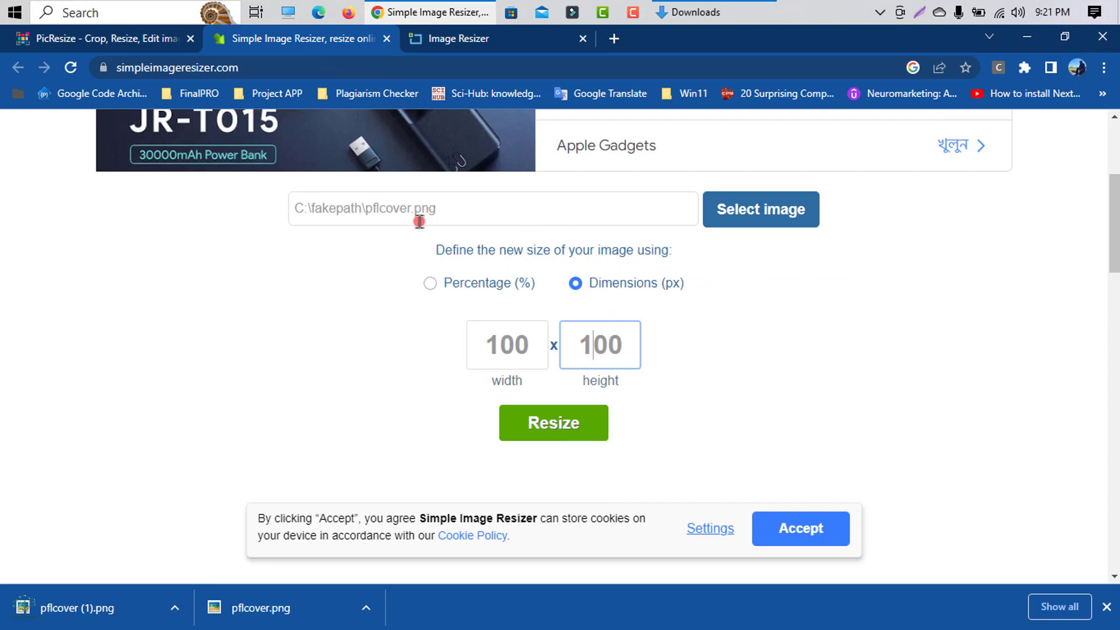
- Resize pflcover.png to 100 × 100 and open the resulting image
left_click(533, 438)
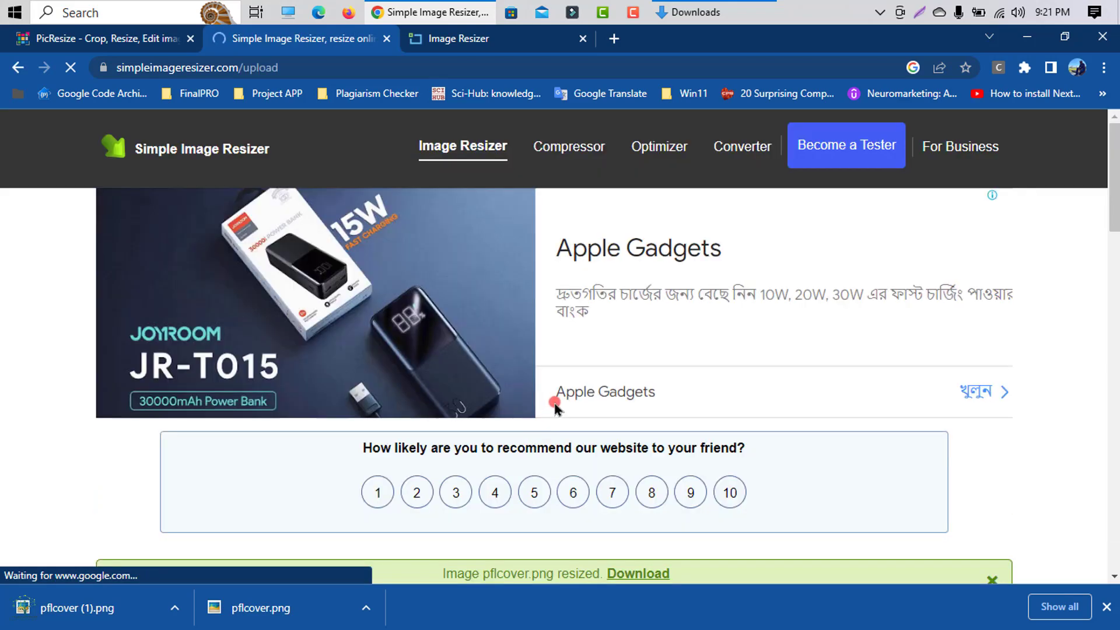
scroll(555, 406, "down", 5)
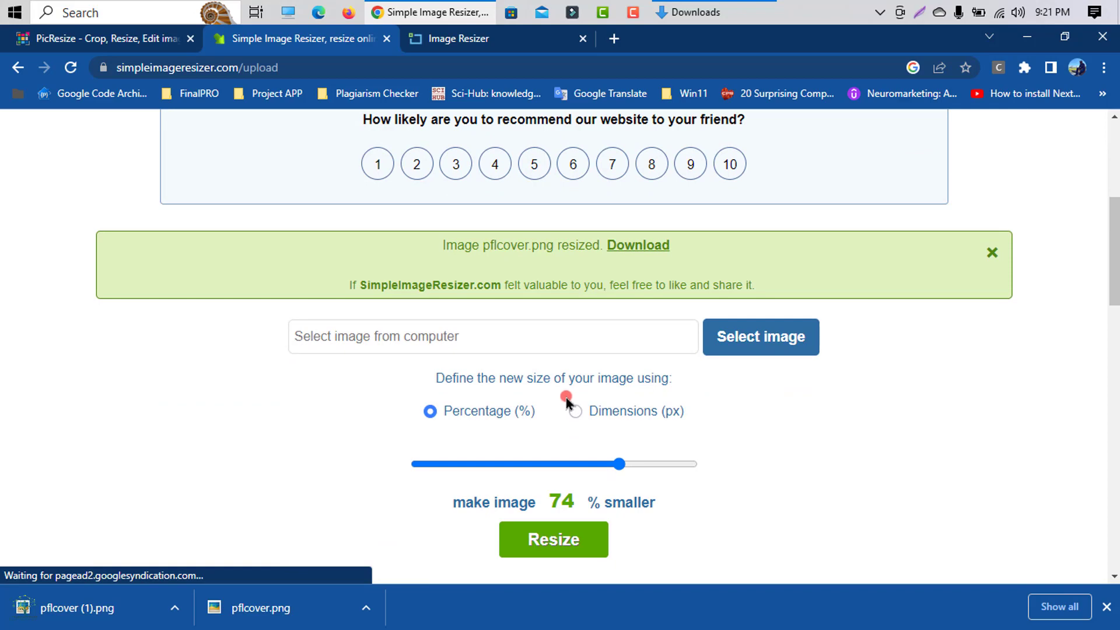
left_click(620, 249)
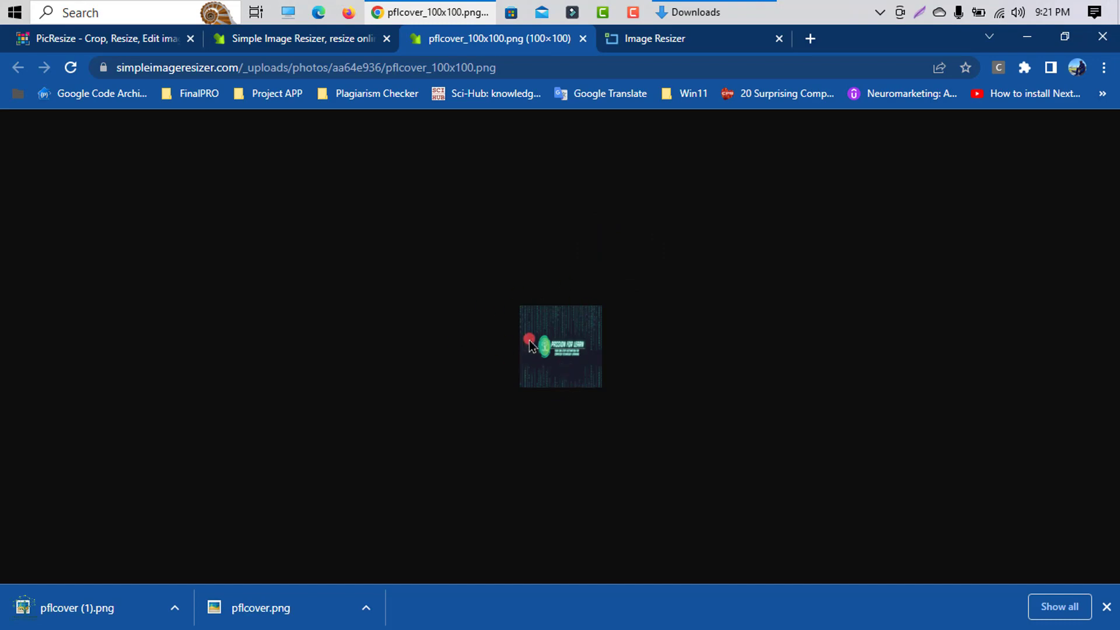
- Save the 100 × 100 image to Downloads as pflcover_100x100.png
right_click(588, 390)
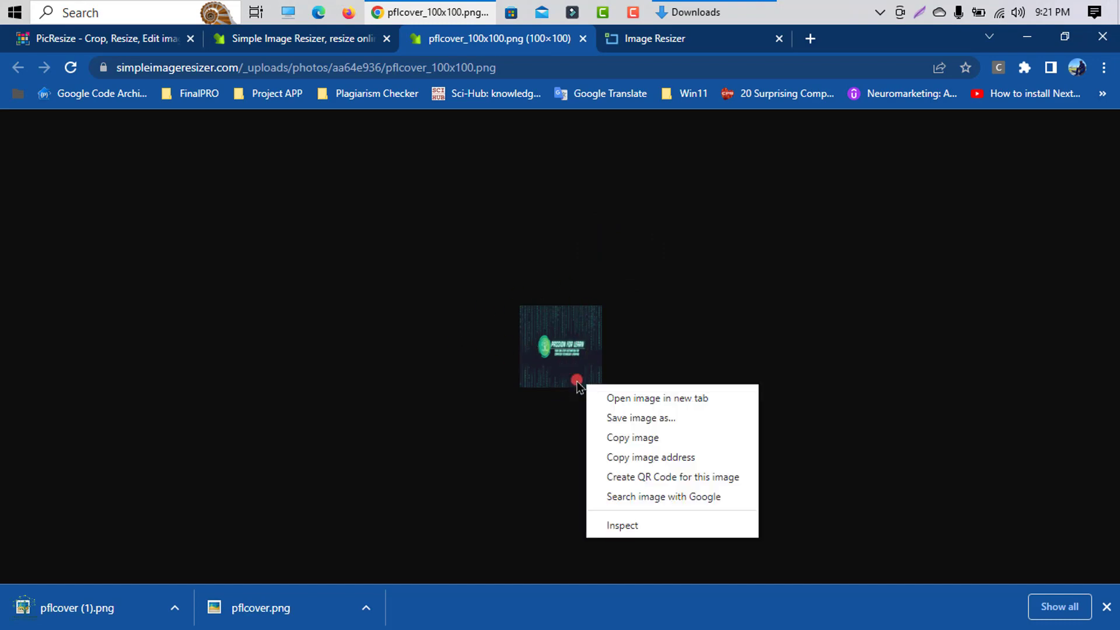
left_click(624, 418)
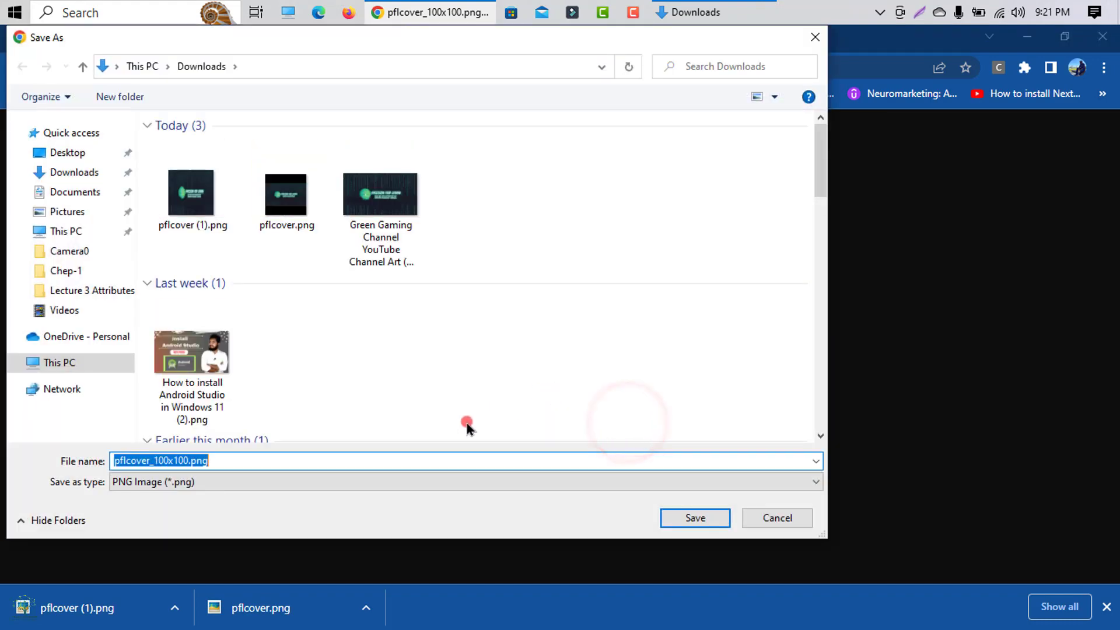
left_click(693, 513)
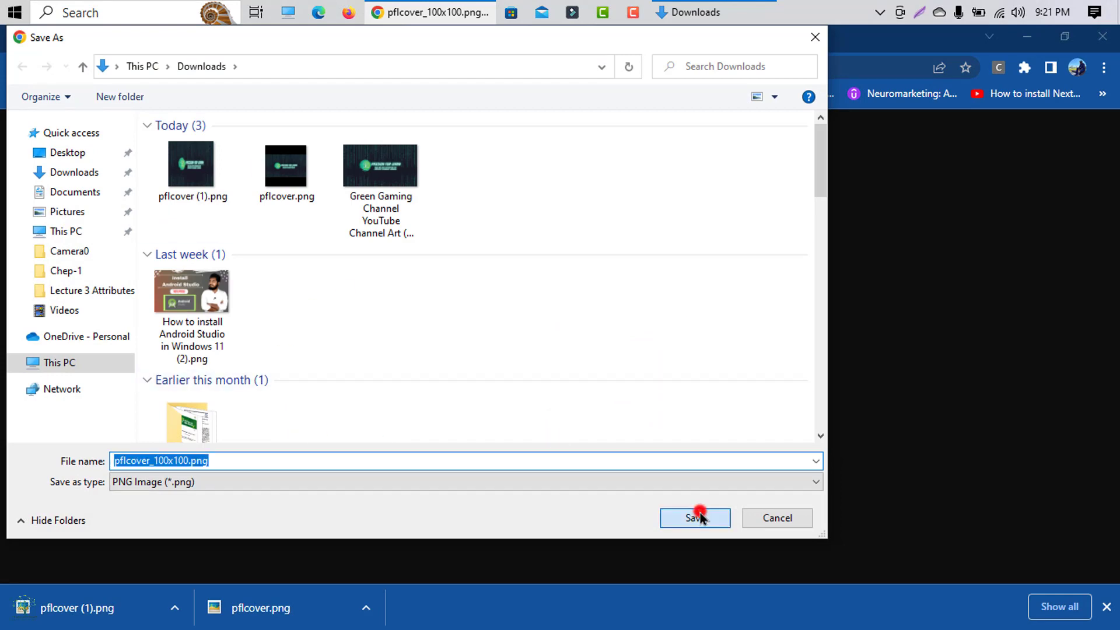
left_click(169, 602)
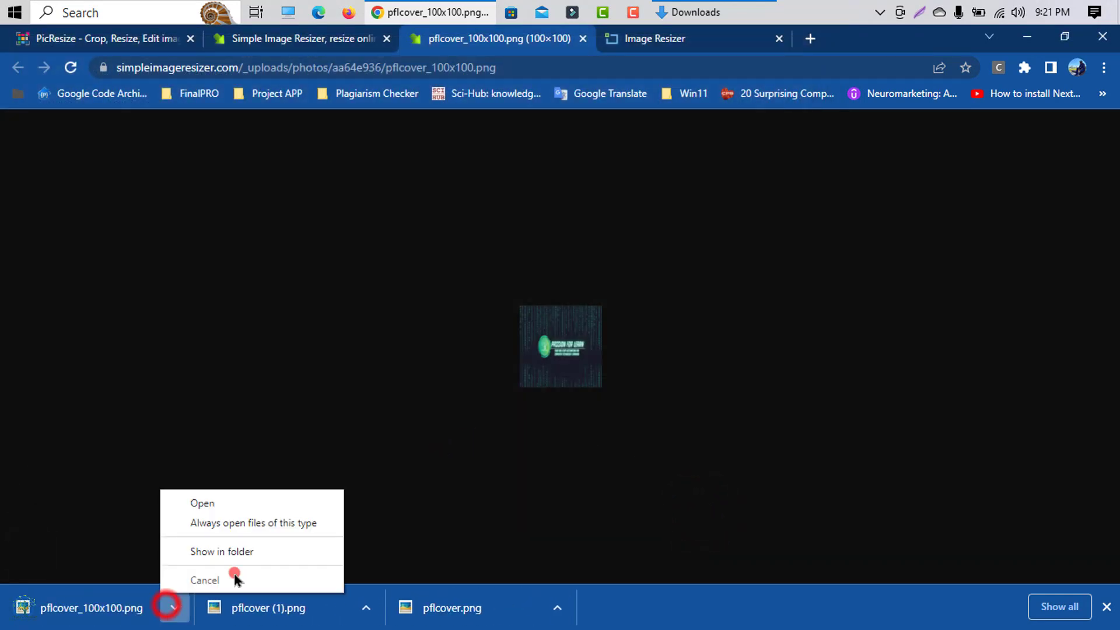
- Confirm in the file's Properties details that pflcover_100x100.png is 100 × 100 pixels
left_click(255, 554)
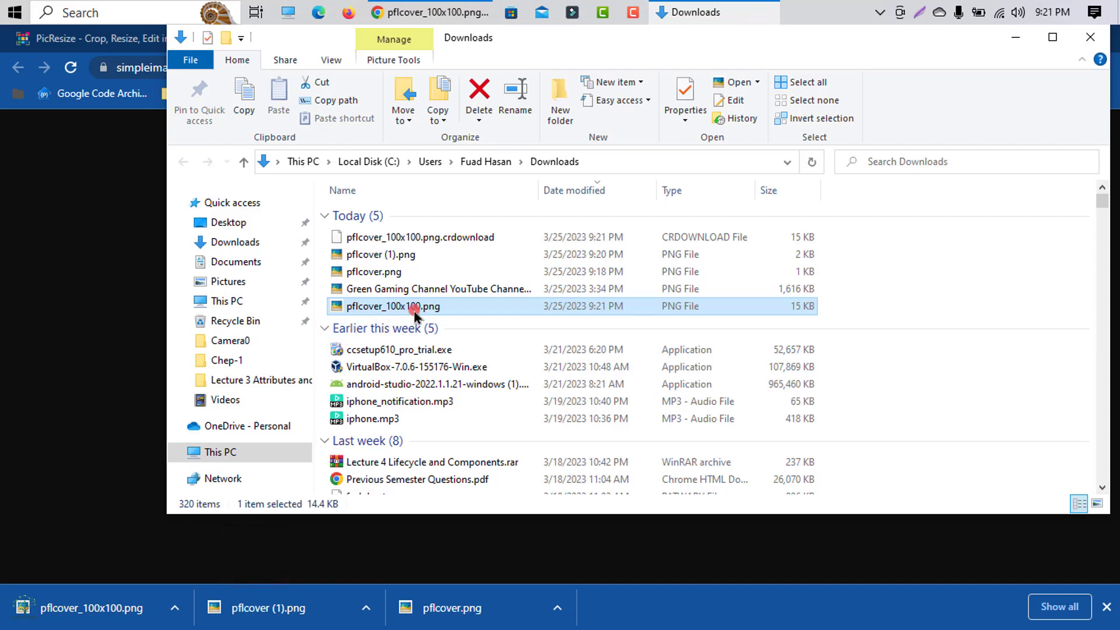
right_click(390, 307)
left_click(493, 617)
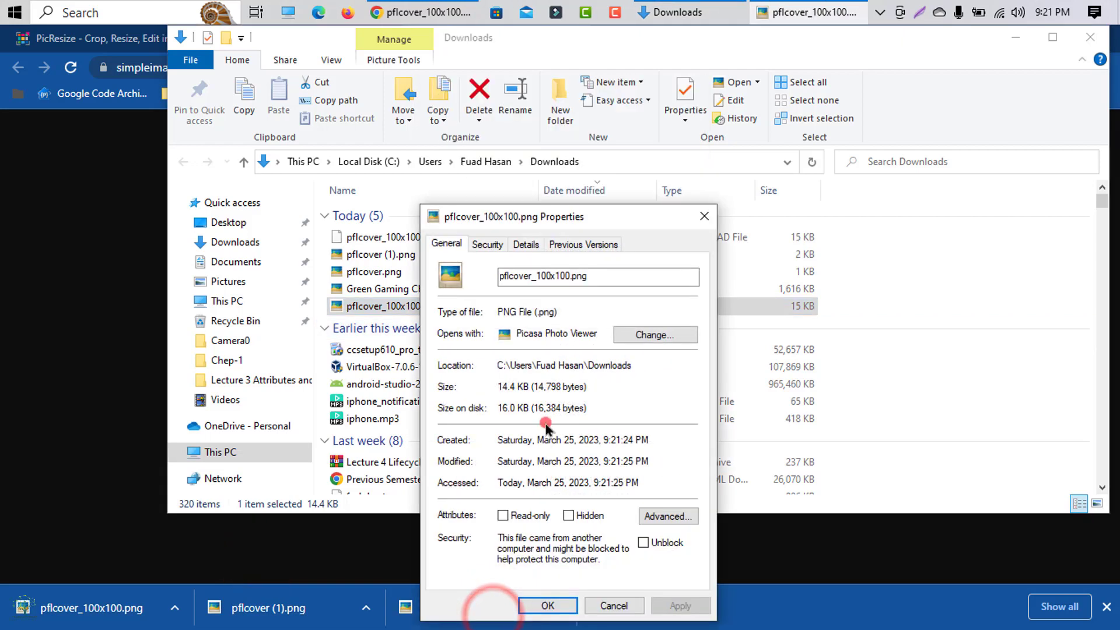
left_click(525, 243)
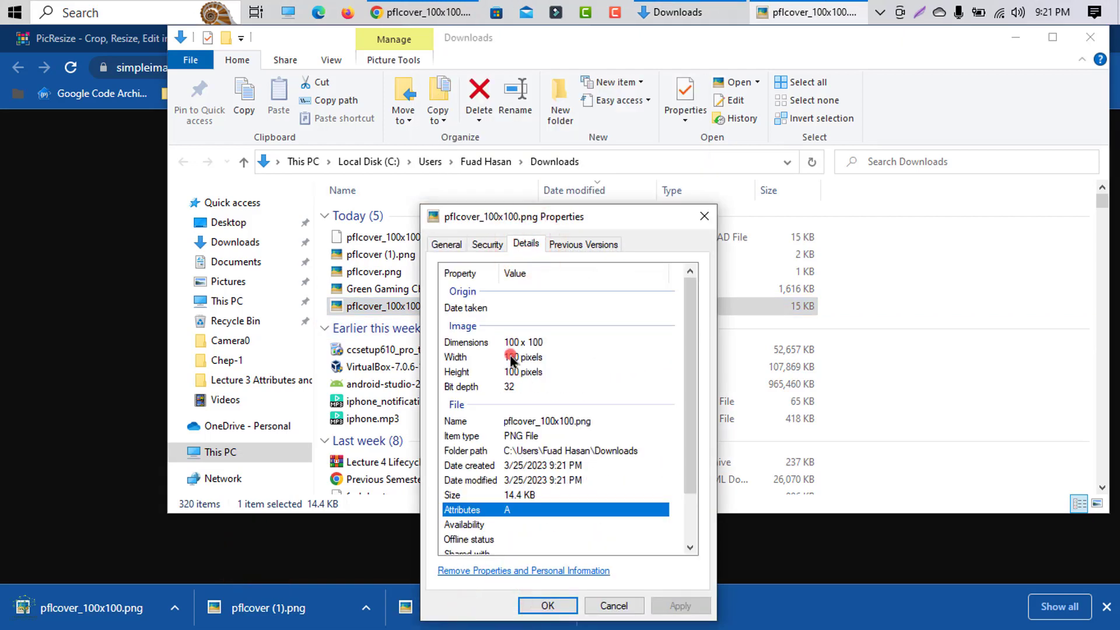
left_click(458, 358)
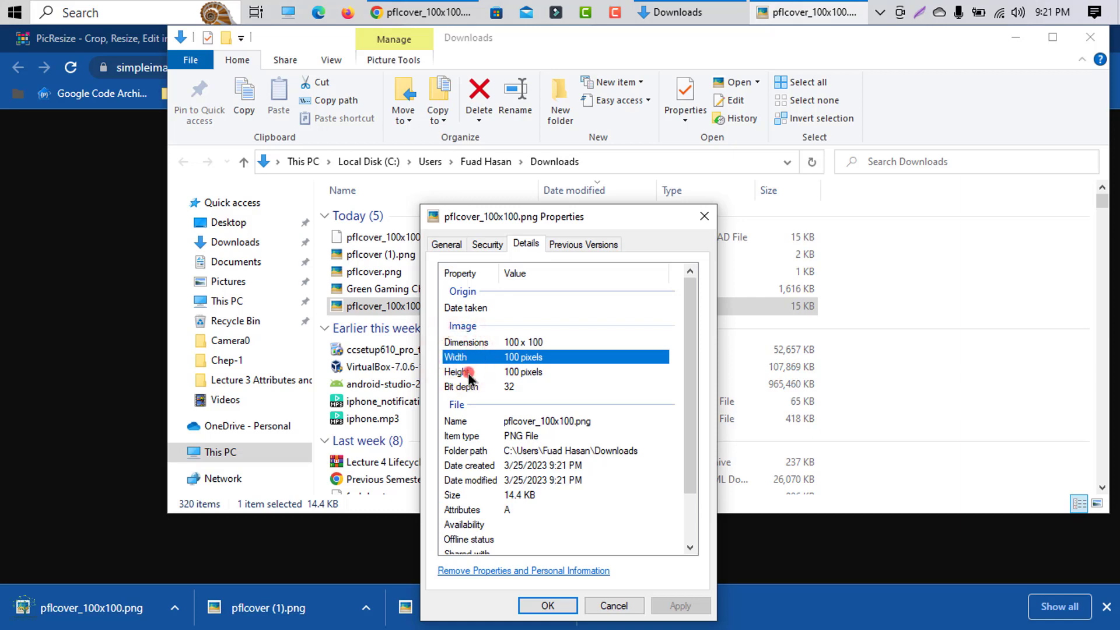
left_click(466, 371)
left_click(534, 605)
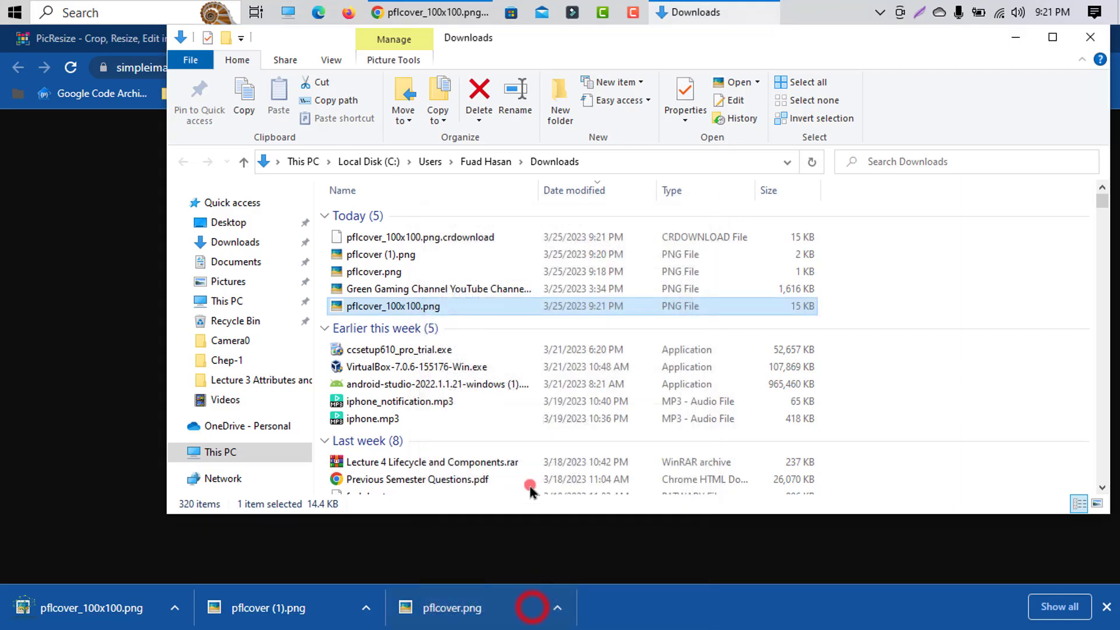
- Preview pflcover_100x100.png, then close the viewer and Downloads window
double_click(516, 307)
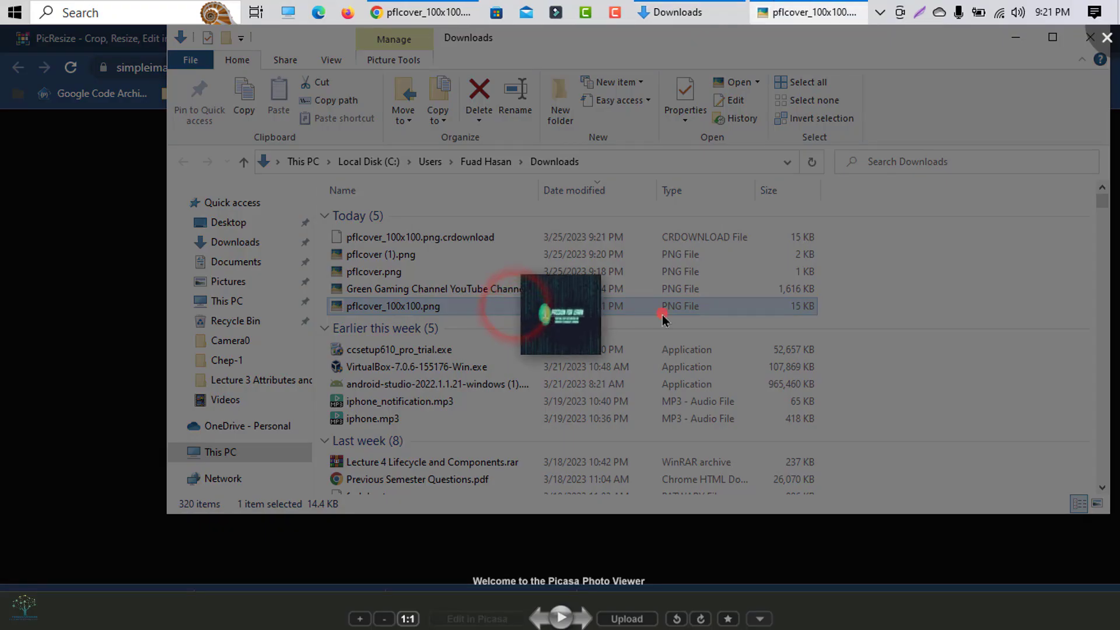
left_click(1106, 38)
left_click(1102, 38)
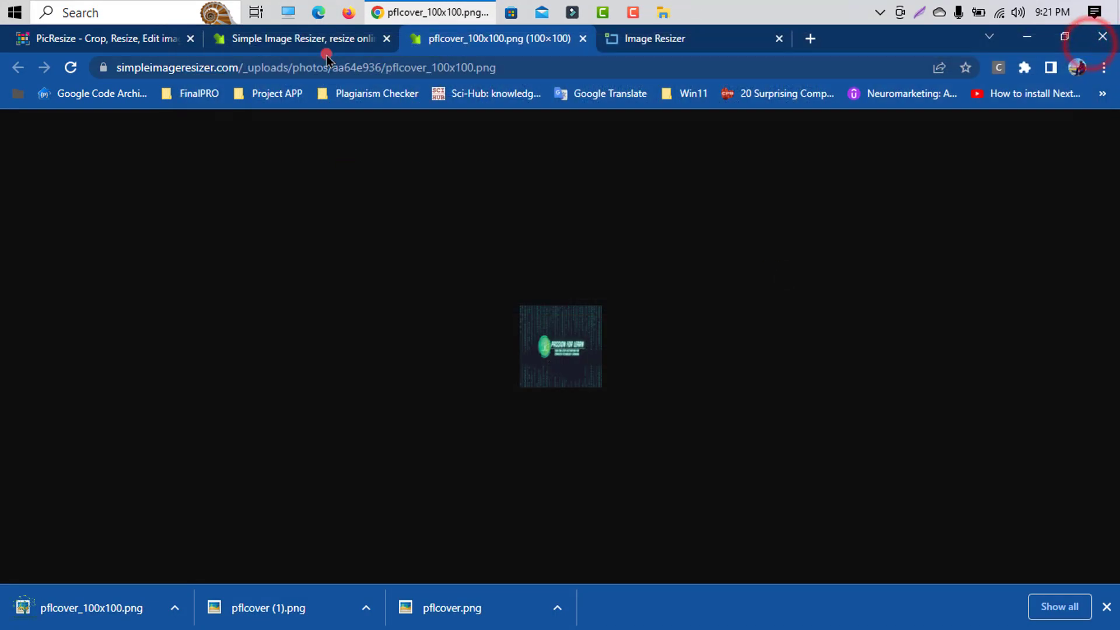
- Upload pflcover.png to PicResize and continue to the crop and resize editor
left_click(153, 41)
scroll(344, 321, "down", 5)
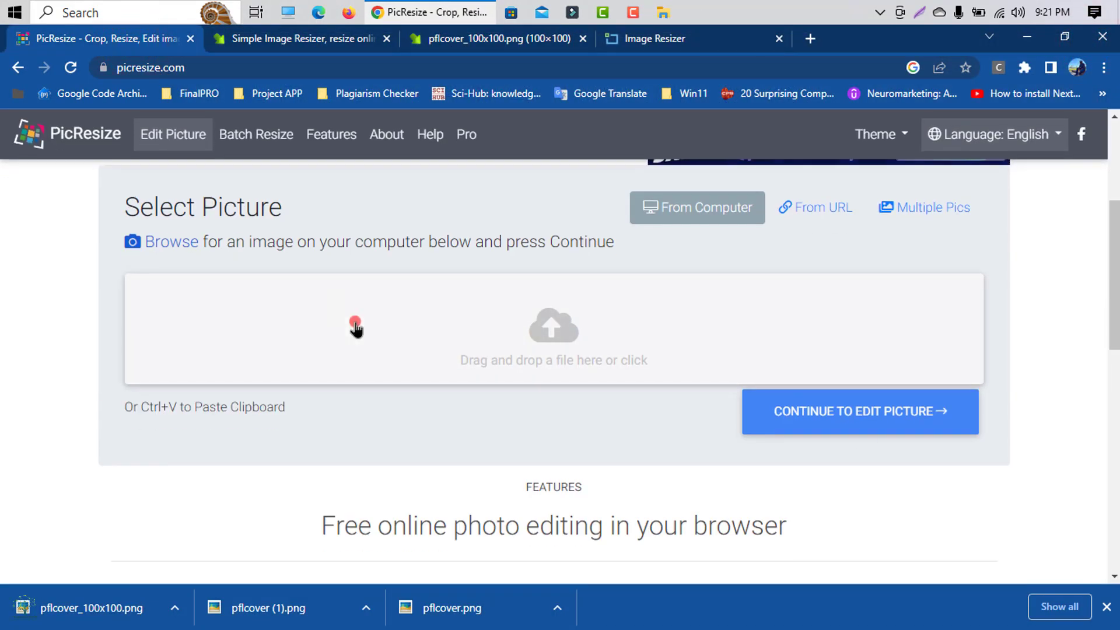
left_click(570, 345)
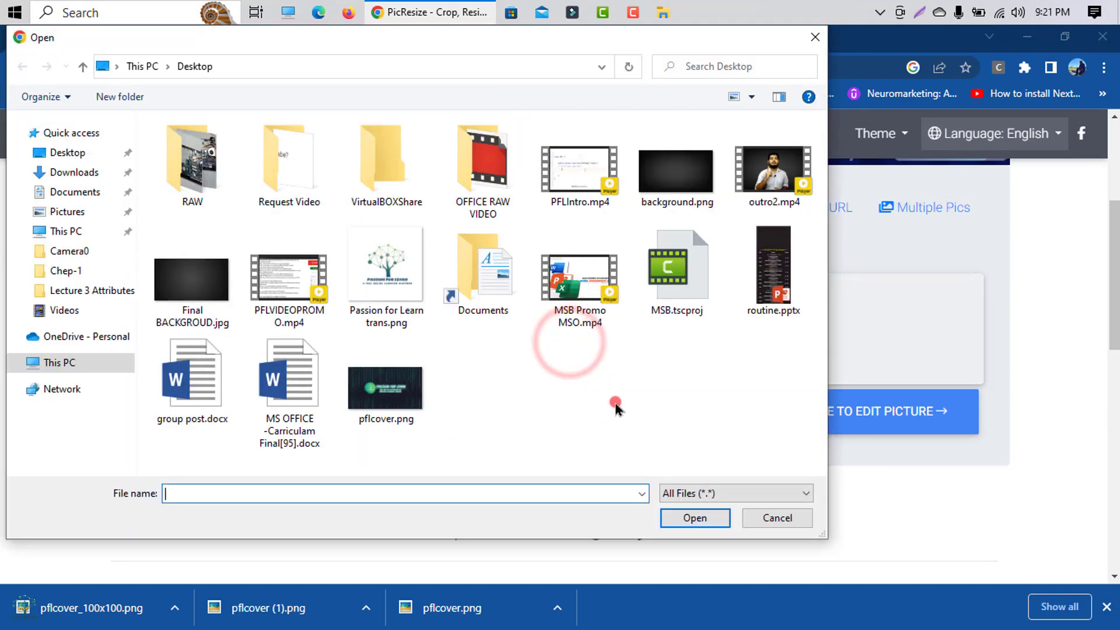
double_click(405, 393)
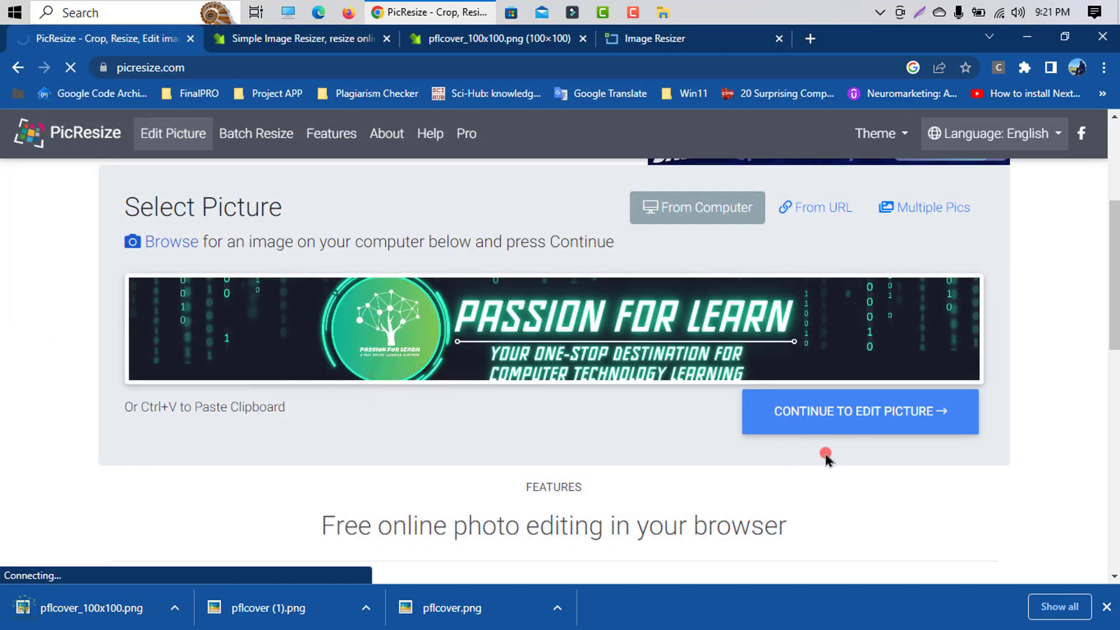
left_click(819, 425)
scroll(700, 420, "down", 2)
scroll(583, 416, "down", 5)
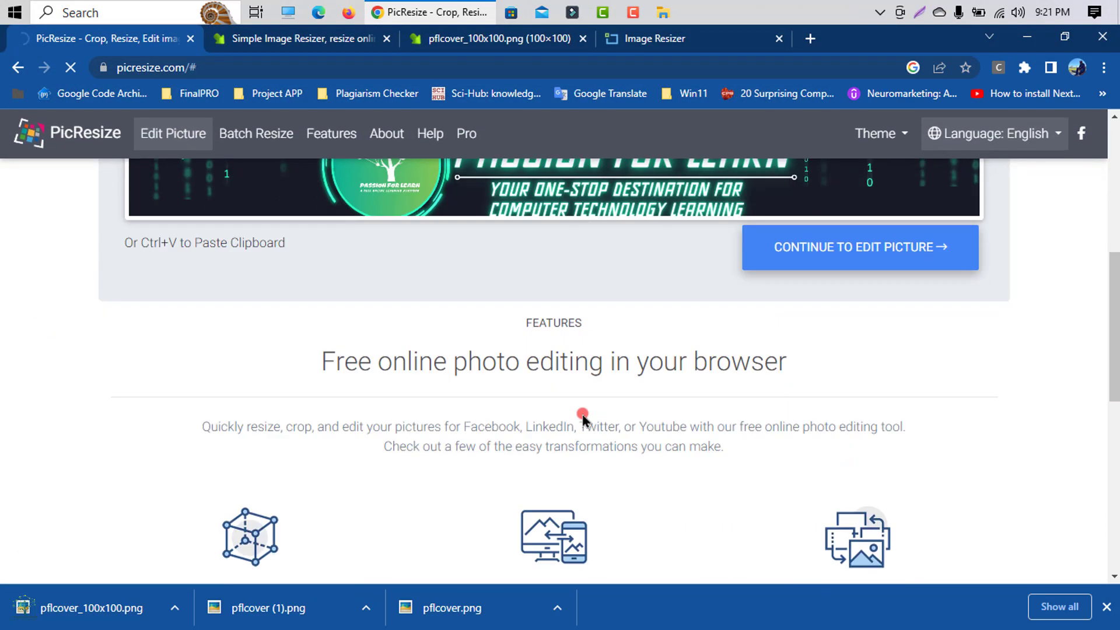
scroll(583, 416, "up", 3)
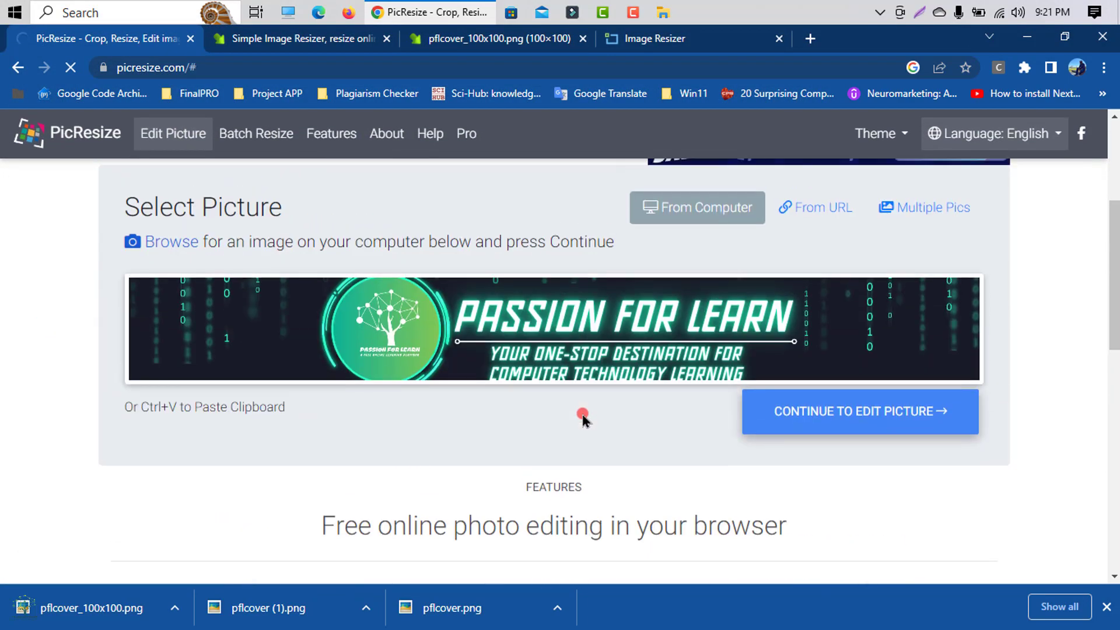
left_click(807, 421)
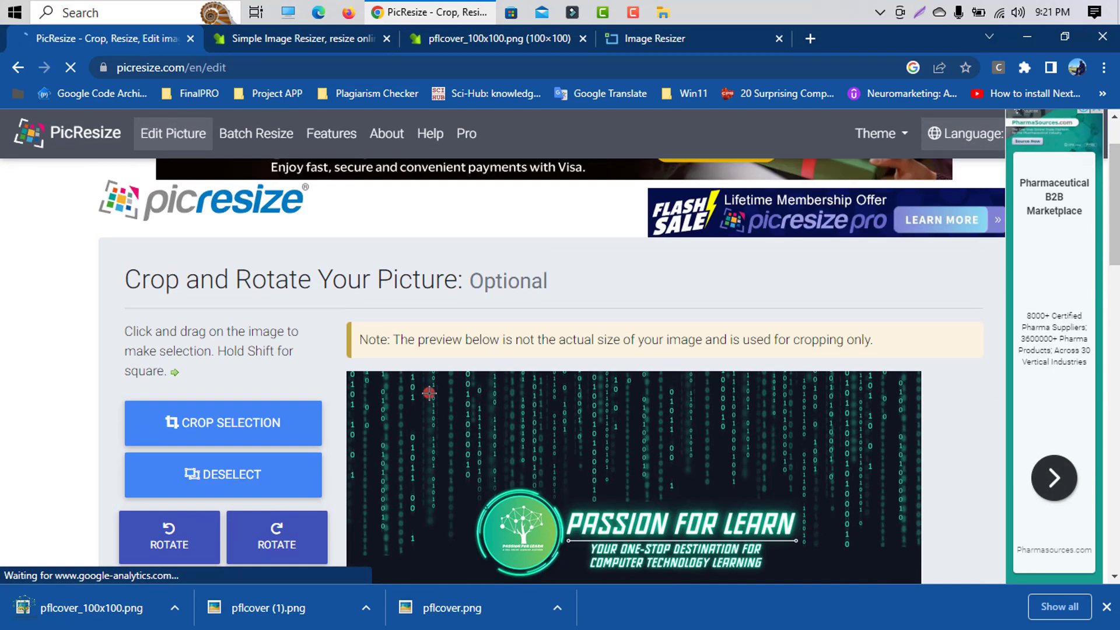
- Choose a custom 150 × 150 pixel size and submit the resize
scroll(430, 389, "down", 8)
scroll(572, 357, "down", 1)
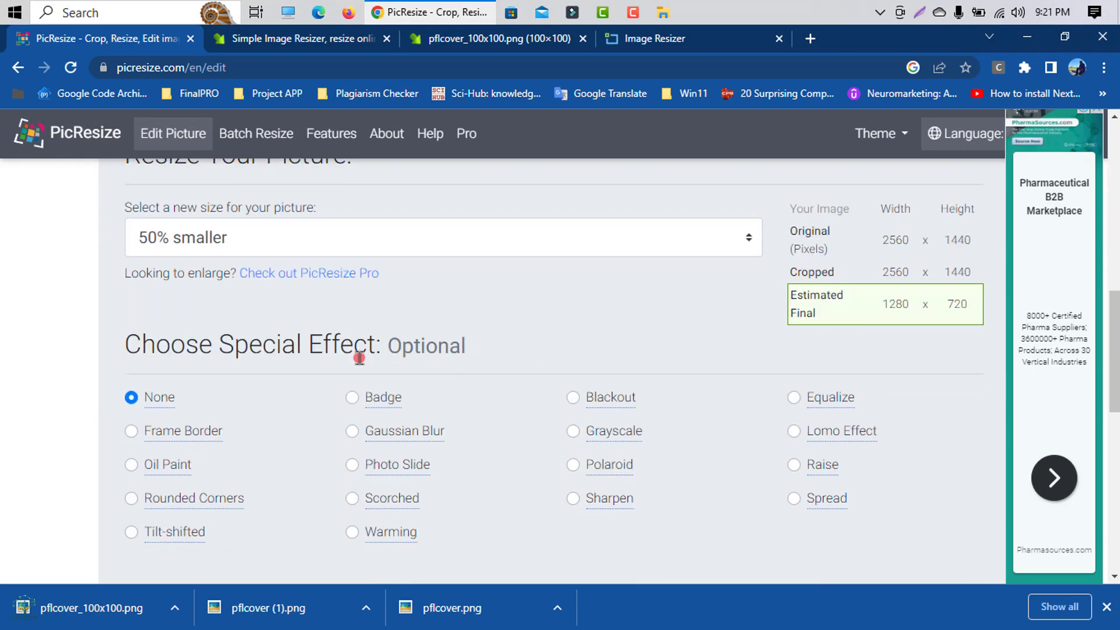
left_click(307, 245)
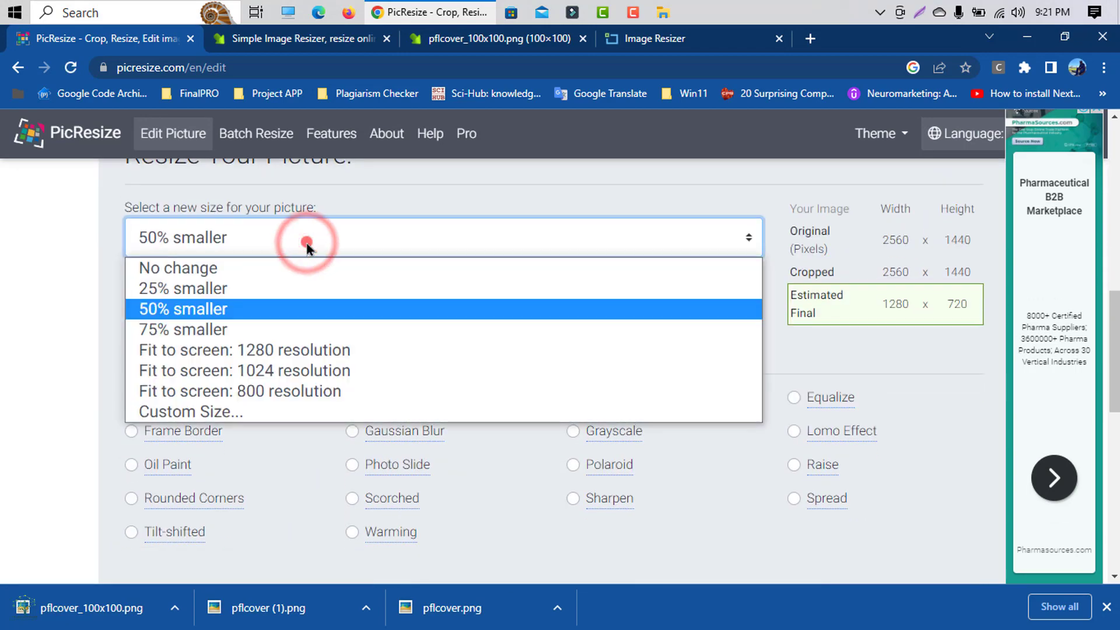
left_click(236, 412)
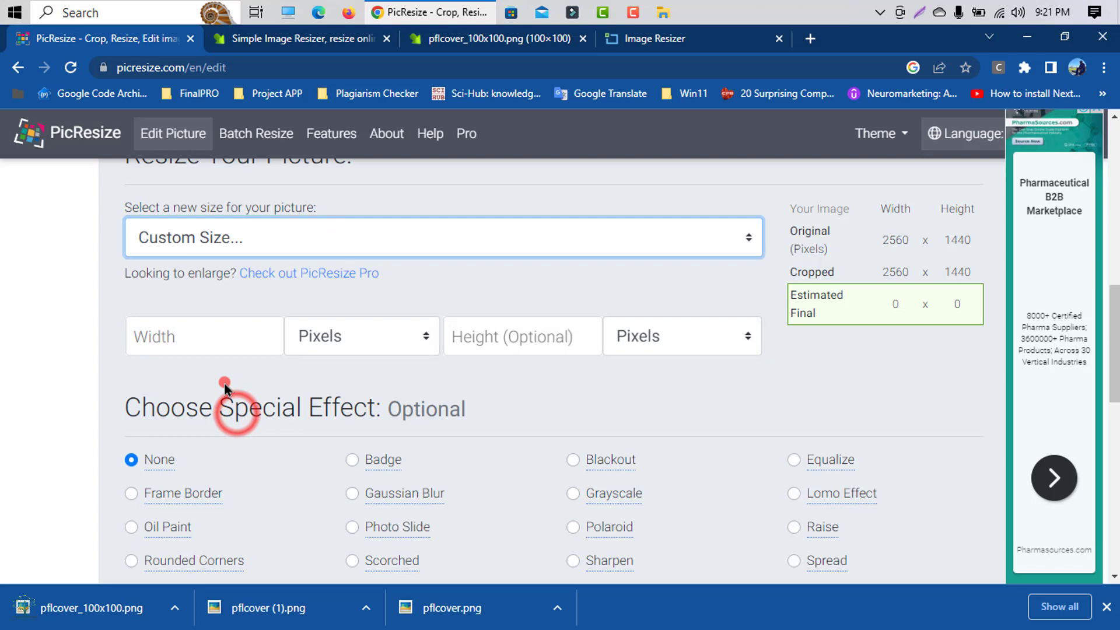
left_click(161, 334)
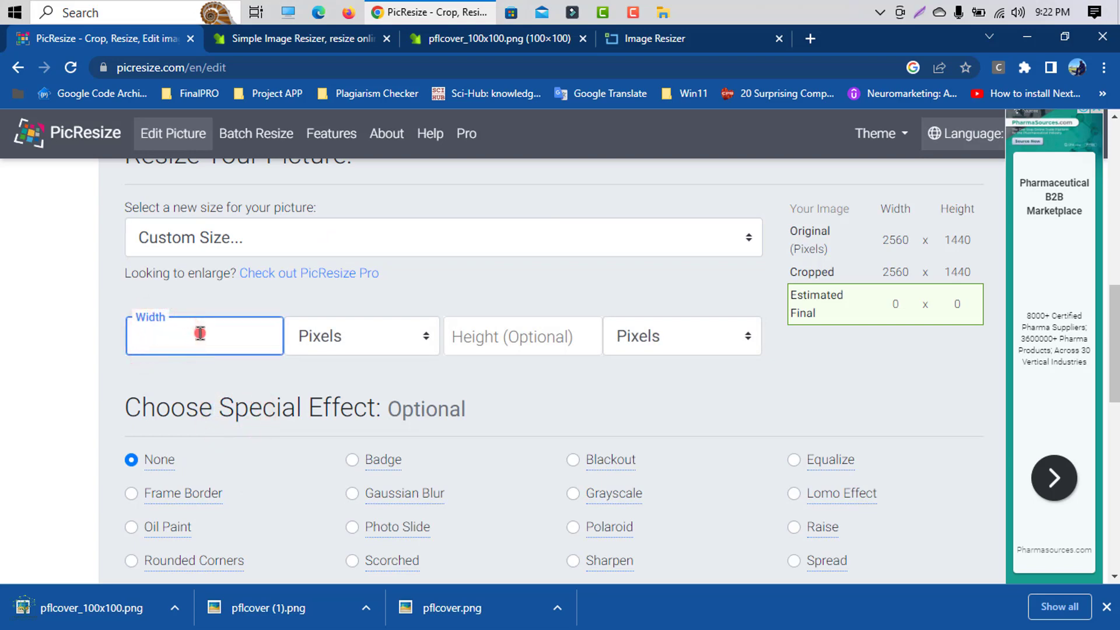
type("150")
left_click(523, 345)
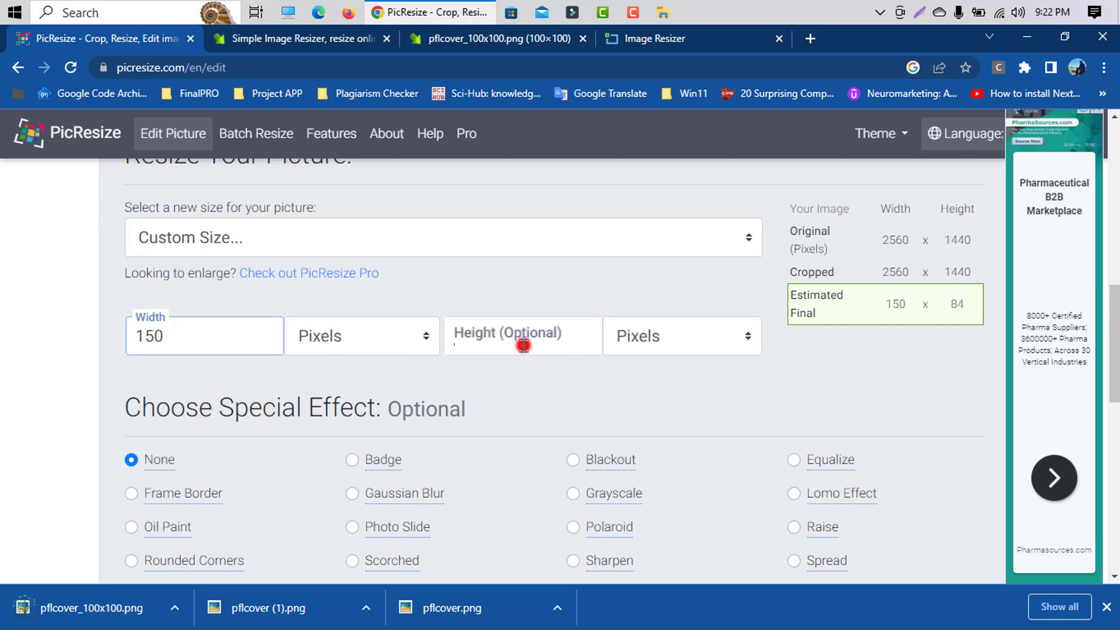
type("150")
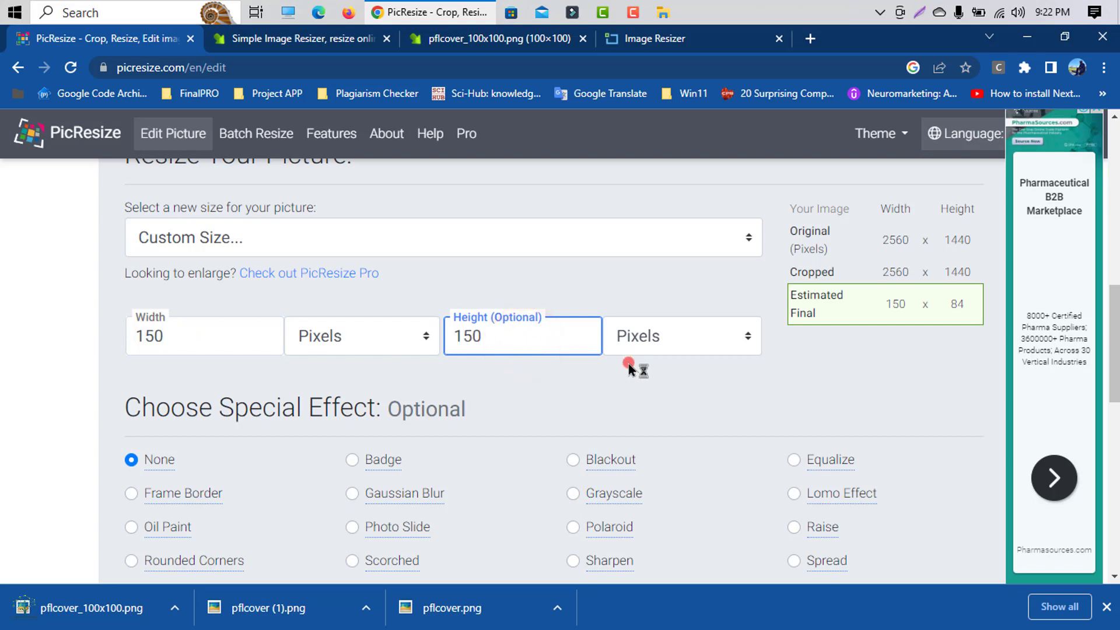
scroll(642, 435, "down", 5)
scroll(641, 431, "up", 3)
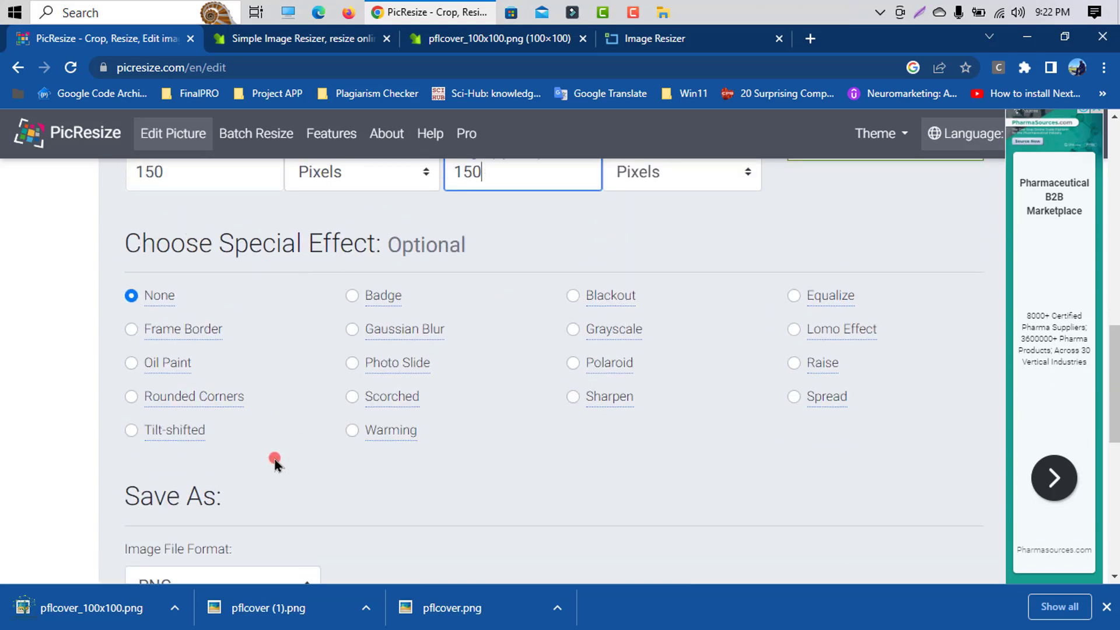
scroll(233, 342, "down", 2)
scroll(137, 445, "down", 1)
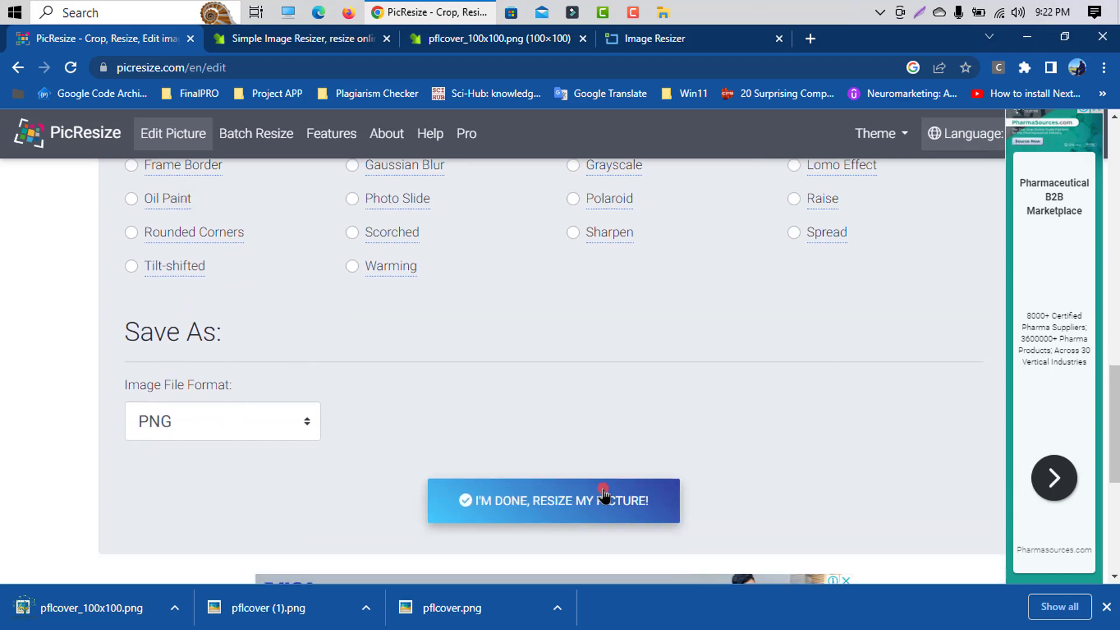
scroll(382, 440, "down", 2)
scroll(383, 440, "down", 1)
left_click(566, 350)
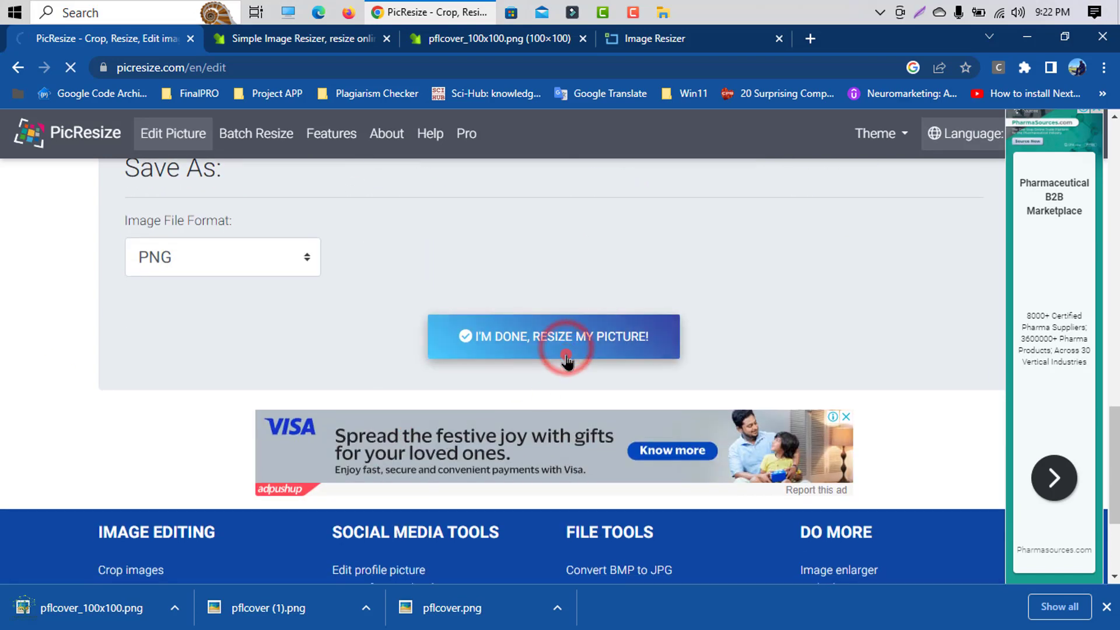
- Save the 150 × 150 result to disk as rsz_pflcover.png
scroll(611, 382, "down", 4)
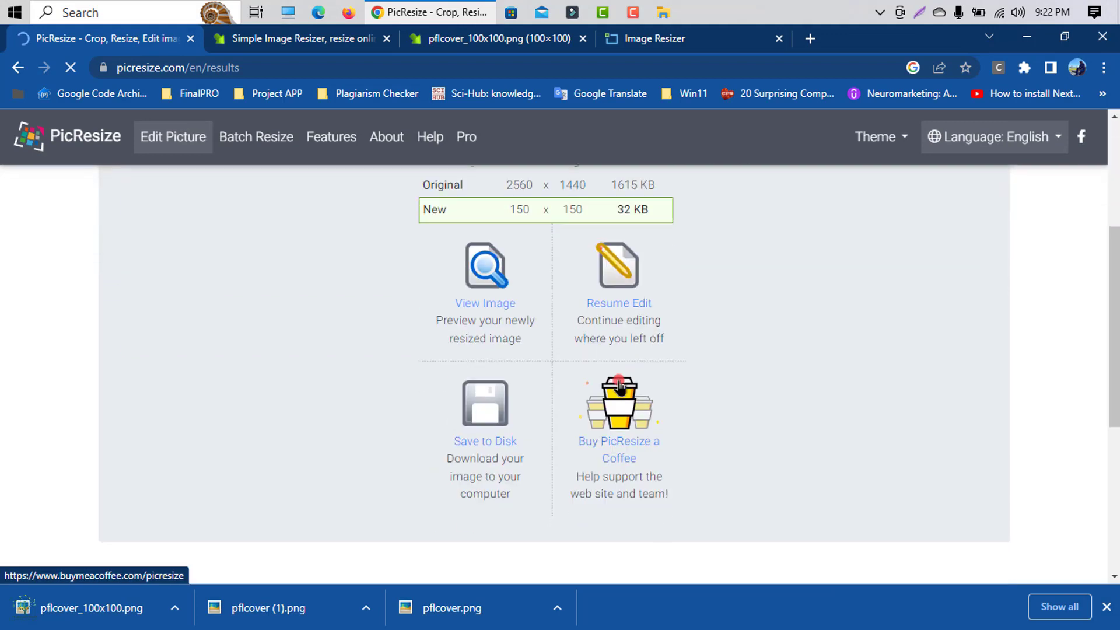
scroll(623, 383, "down", 2)
scroll(622, 379, "down", 4)
scroll(623, 372, "up", 8)
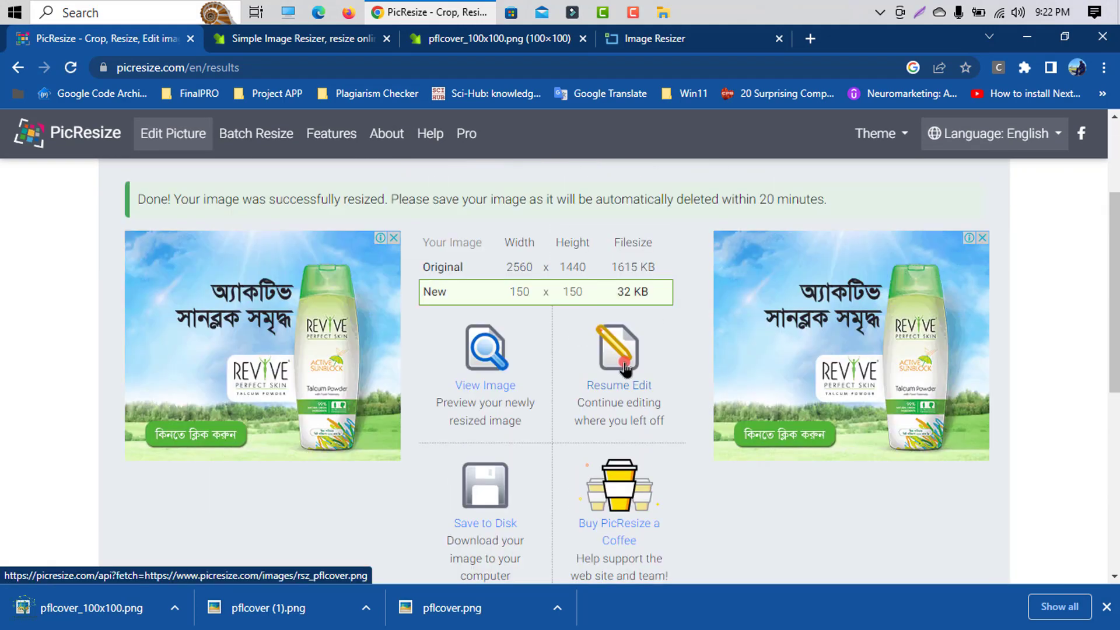
scroll(620, 371, "up", 1)
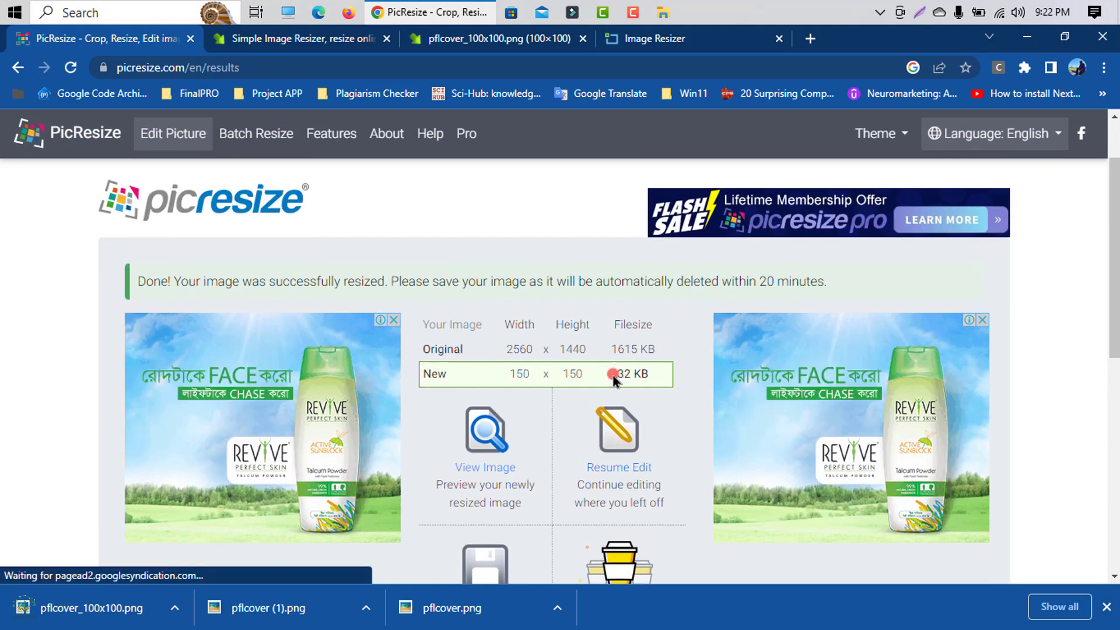
scroll(612, 378, "down", 3)
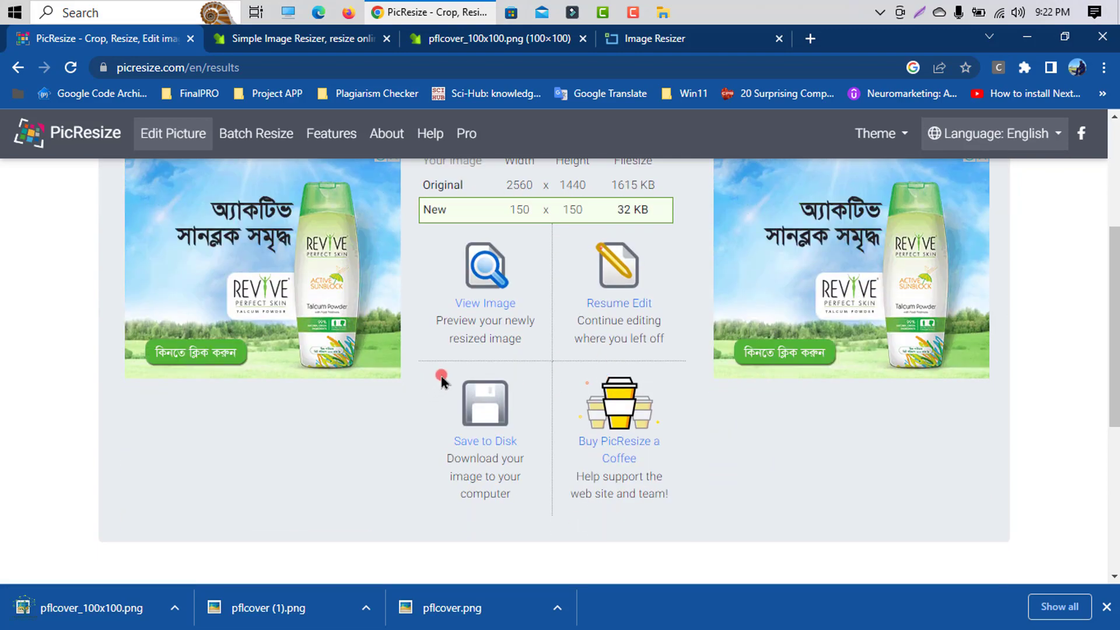
left_click(465, 445)
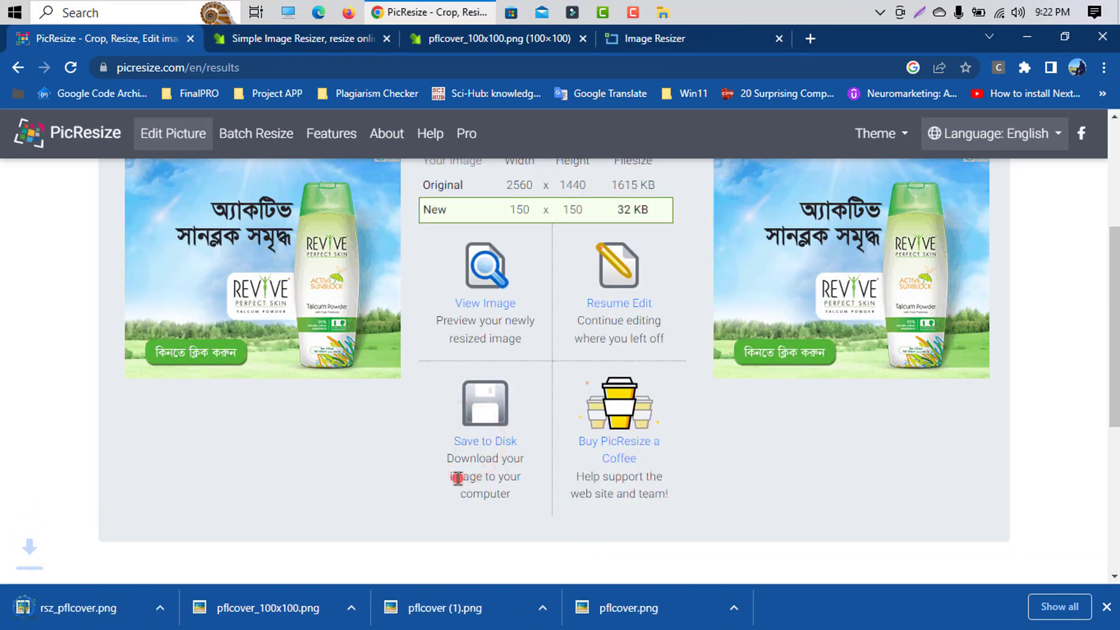
- Preview rsz_pflcover.png, then close the viewer and the browser
left_click(140, 609)
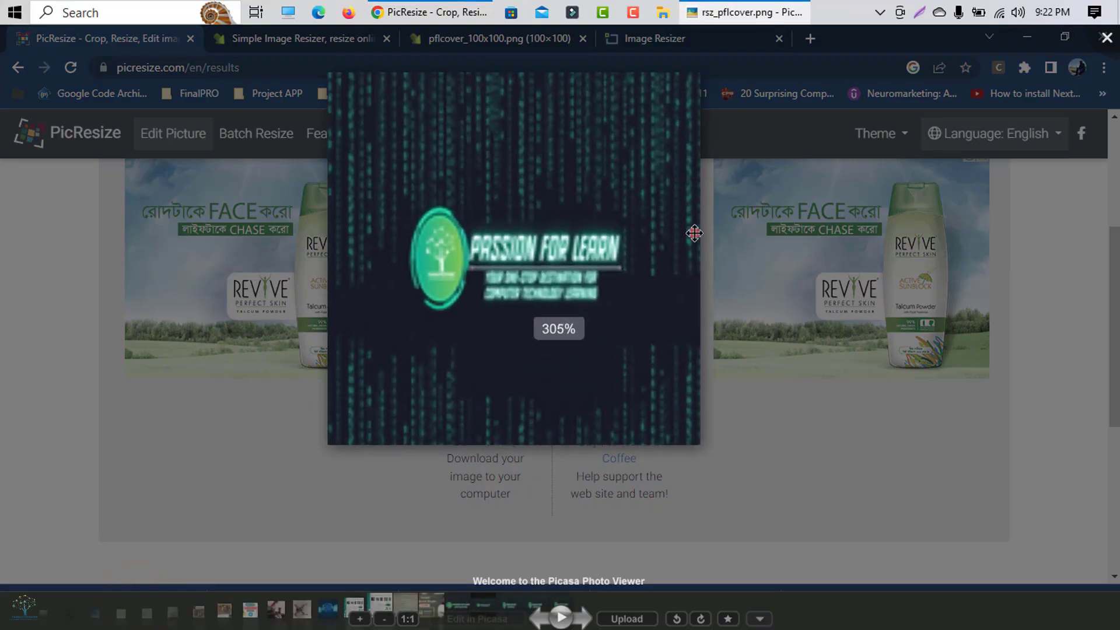
left_click(1100, 42)
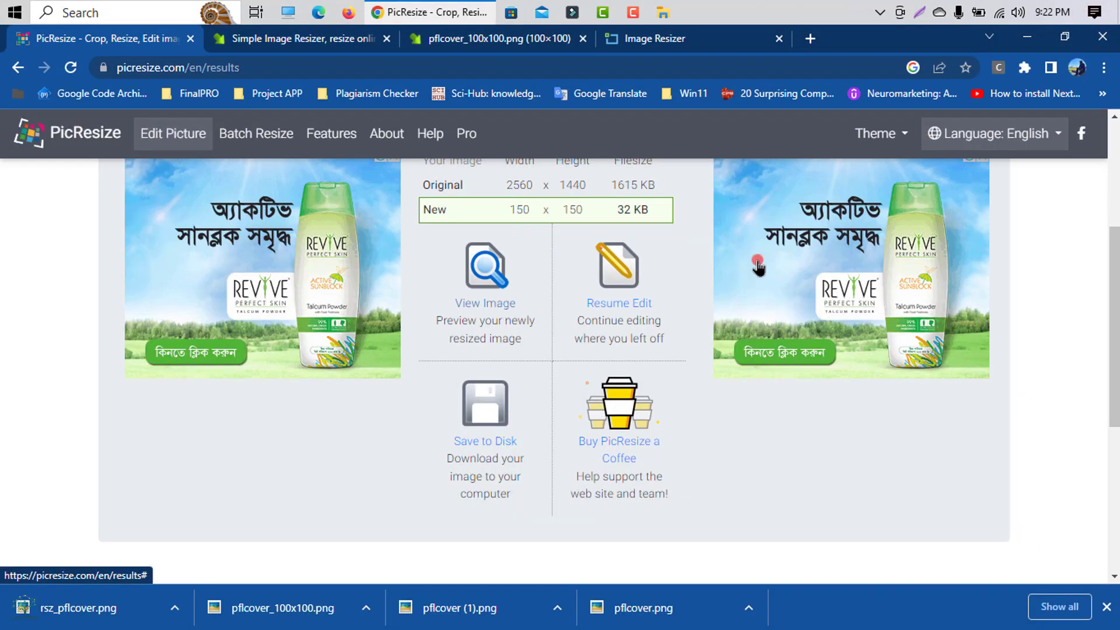
left_click(1097, 39)
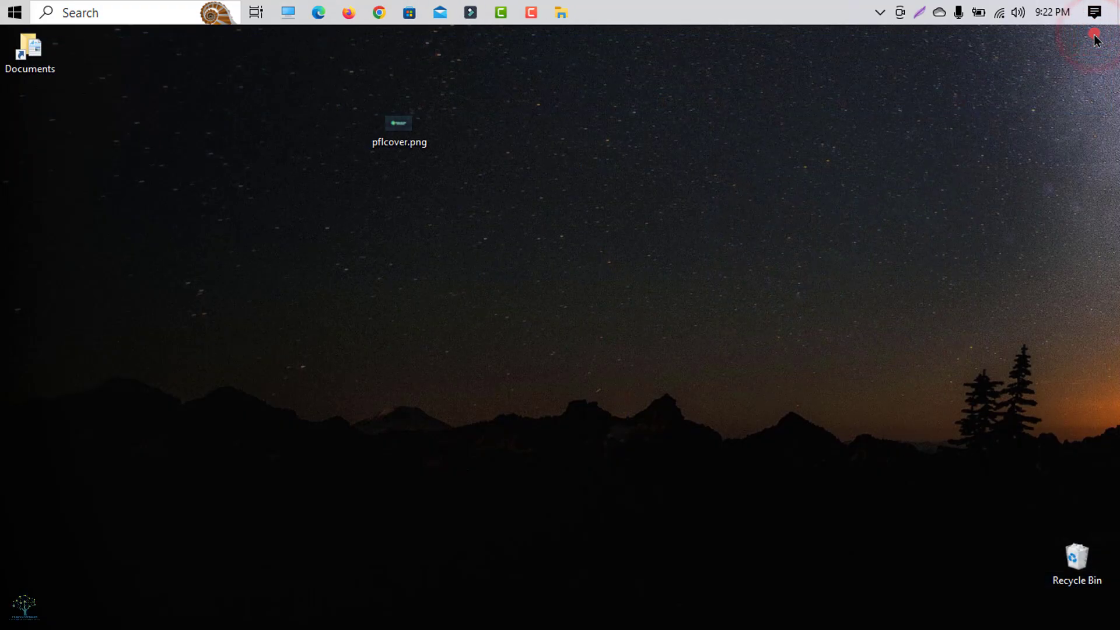